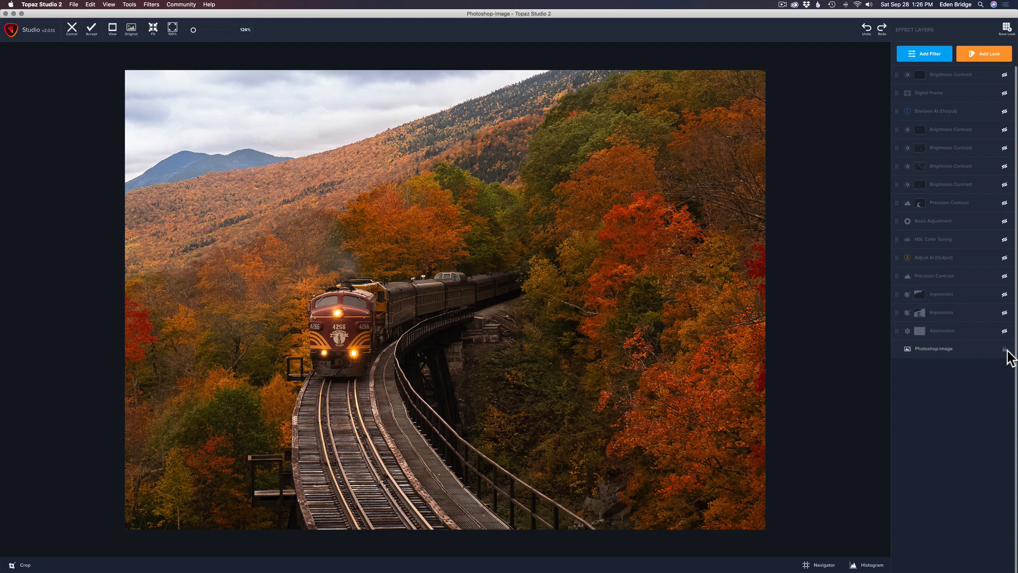
Make the Abstraction layer and both Impression layers visible, comparing the image with the upper Impression layer off and on
left_click(1005, 331)
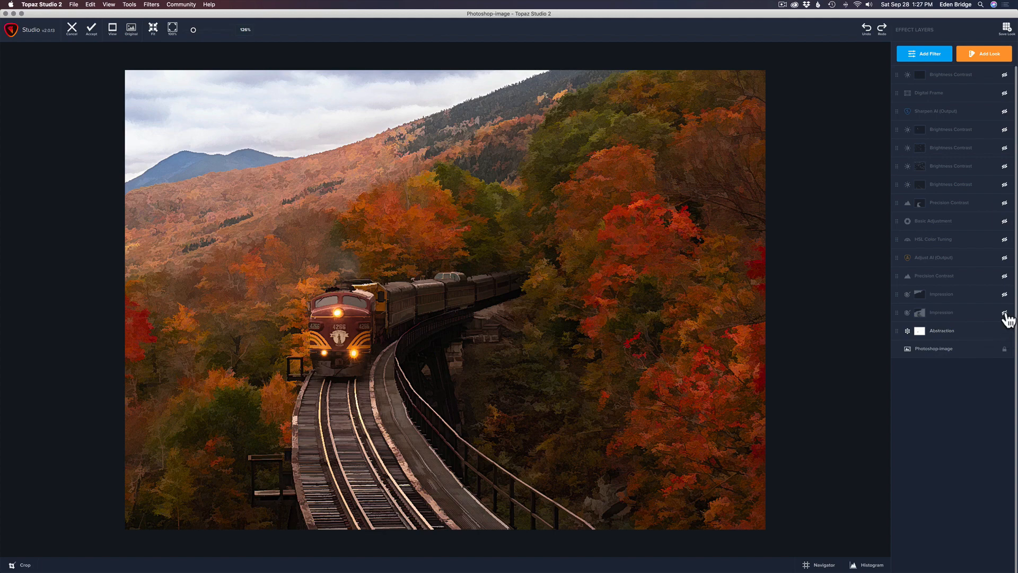
left_click(1005, 313)
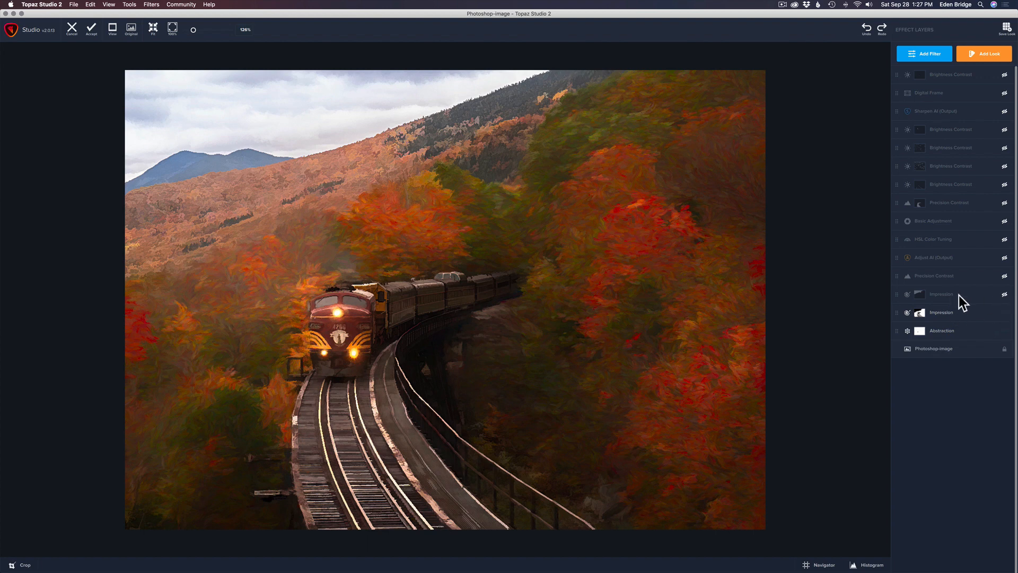
left_click(1004, 295)
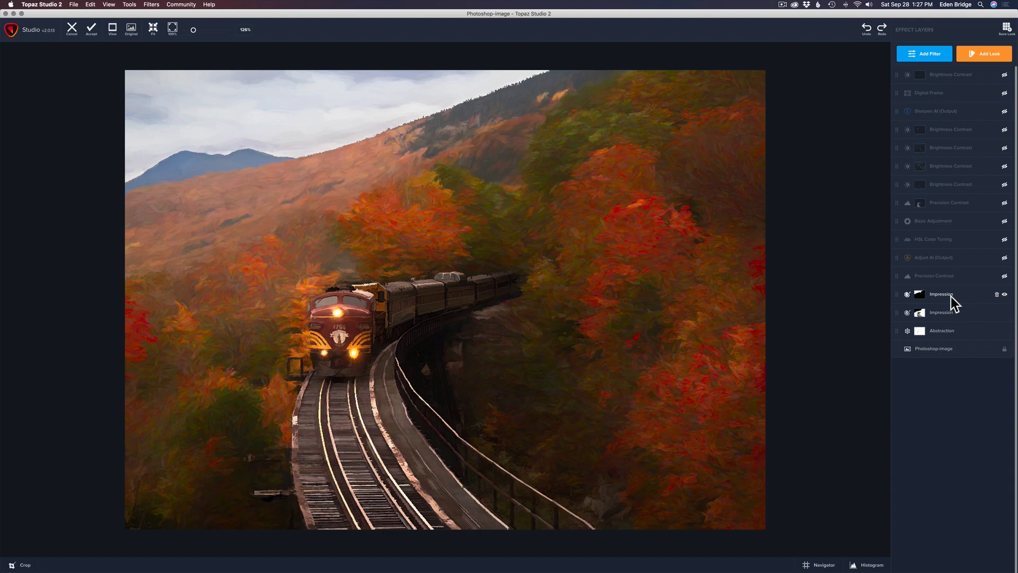
left_click(1005, 295)
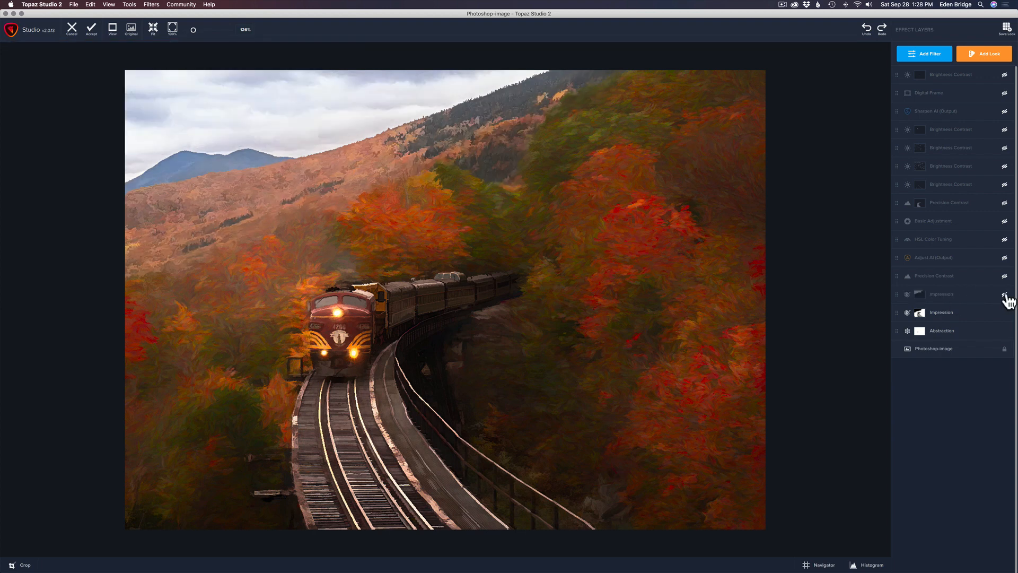
left_click(1005, 296)
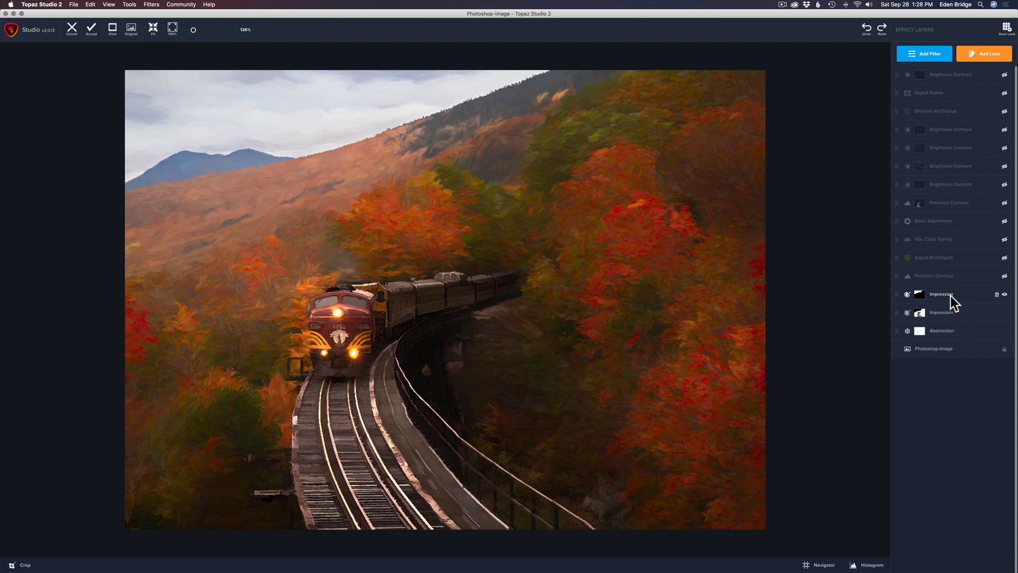
left_click(1004, 295)
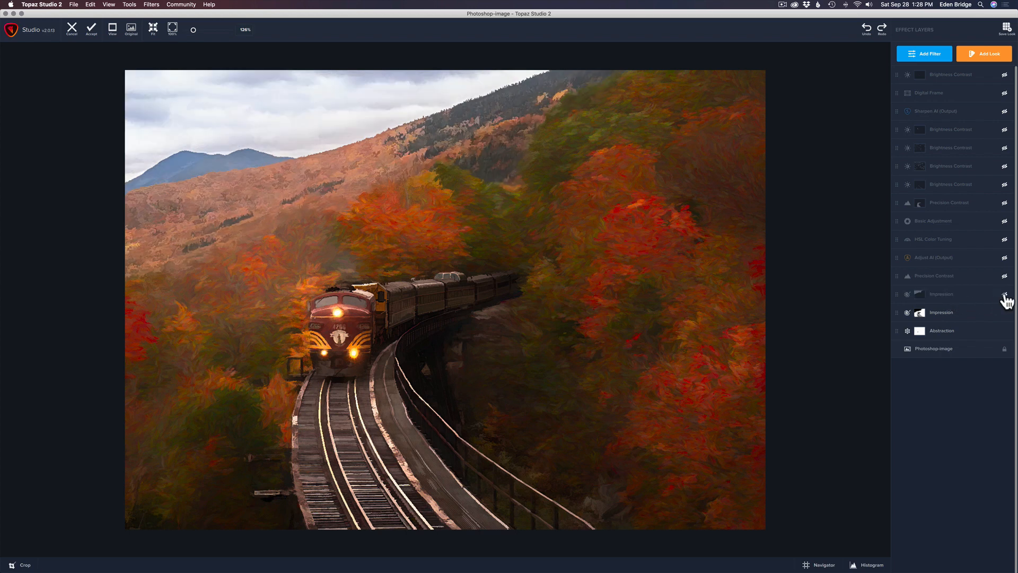
left_click(1005, 295)
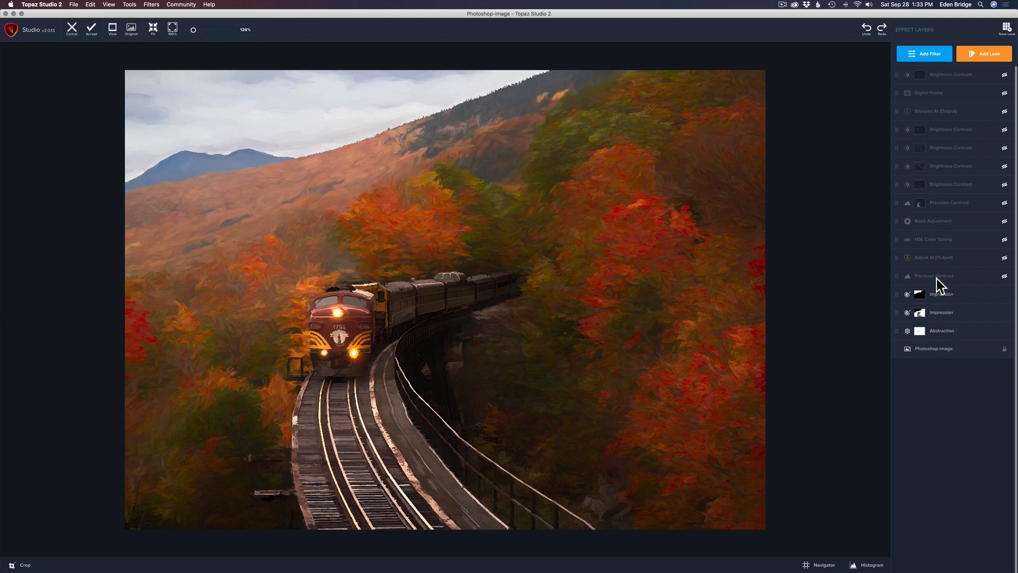
Make the Precision Contrast layer directly above the Impression layers visible and review its contrast settings
left_click(1004, 276)
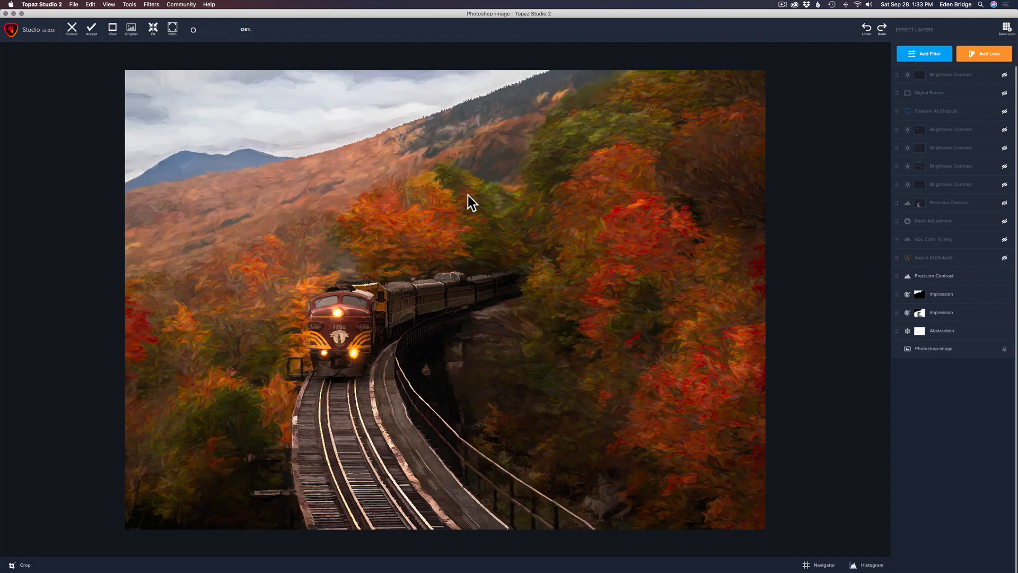
left_click(943, 274)
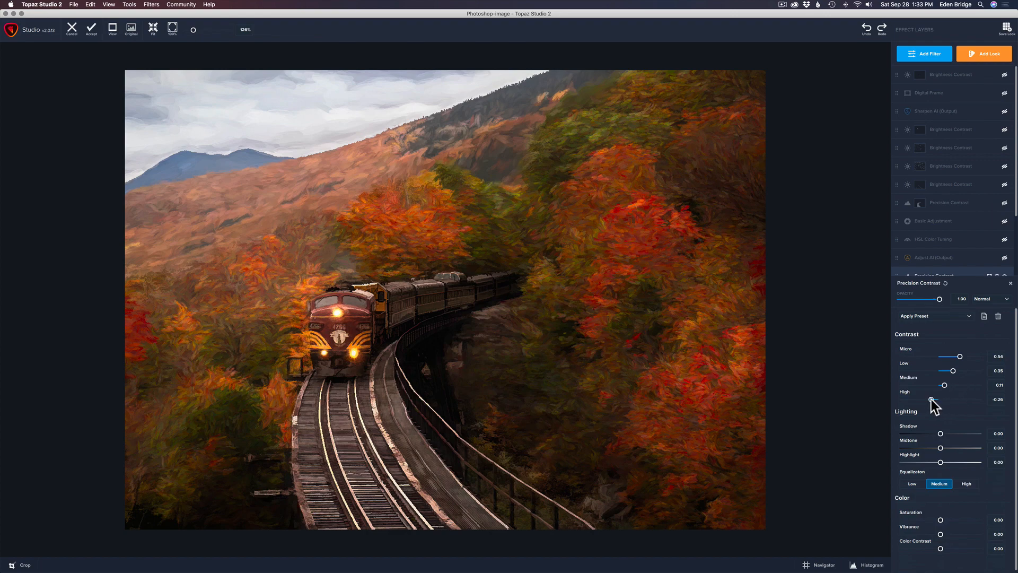
left_click(1010, 284)
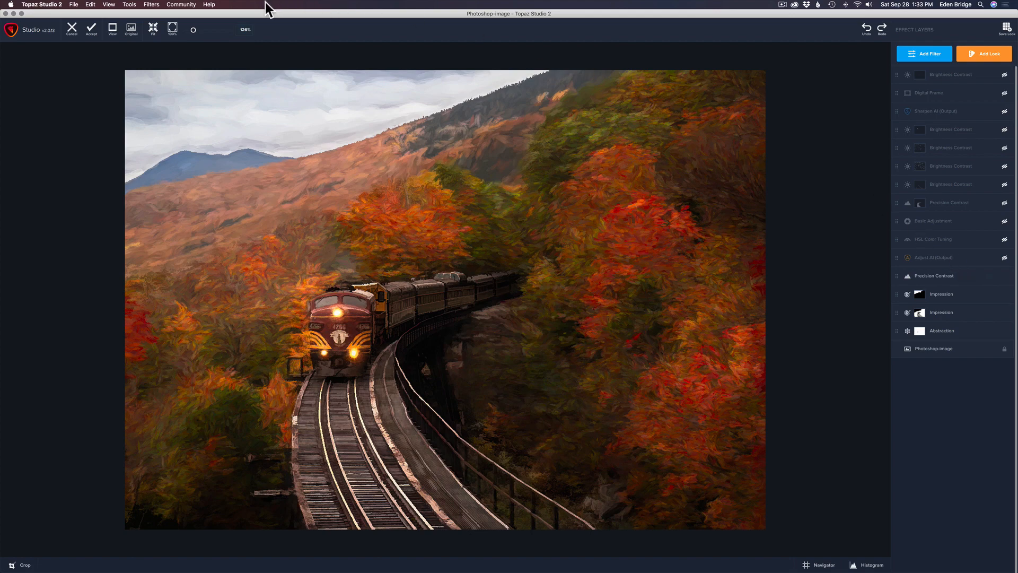
left_click(152, 5)
mouse_move(163, 53)
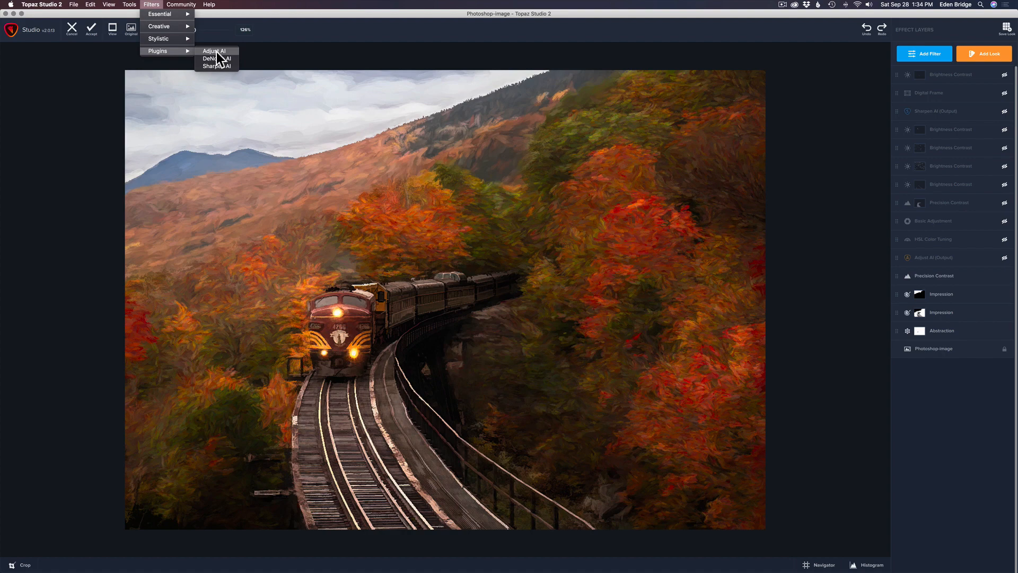
left_click(282, 55)
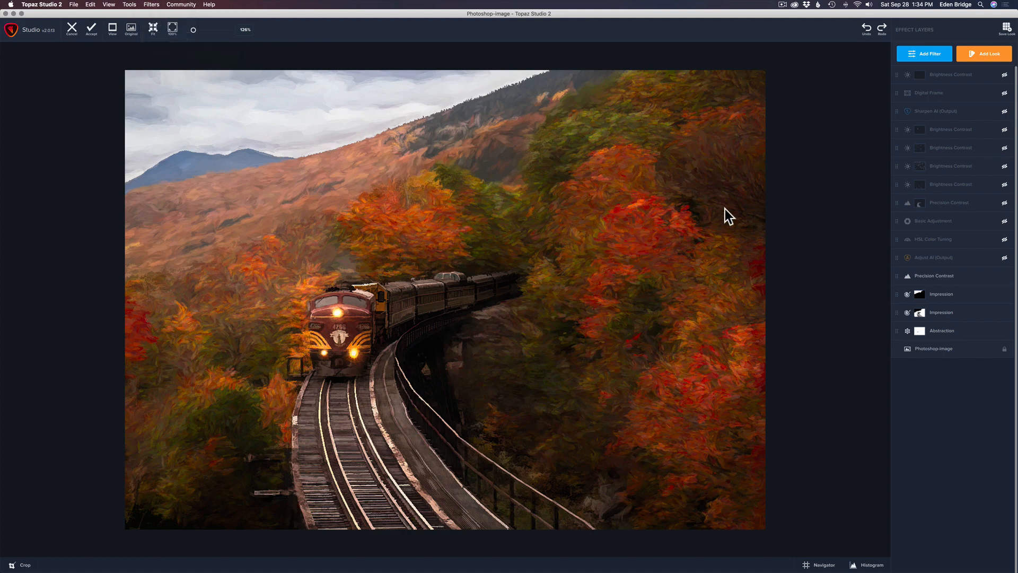
Make the Adjust AI (Output) layer visible and review its opacity and blend mode
left_click(1005, 258)
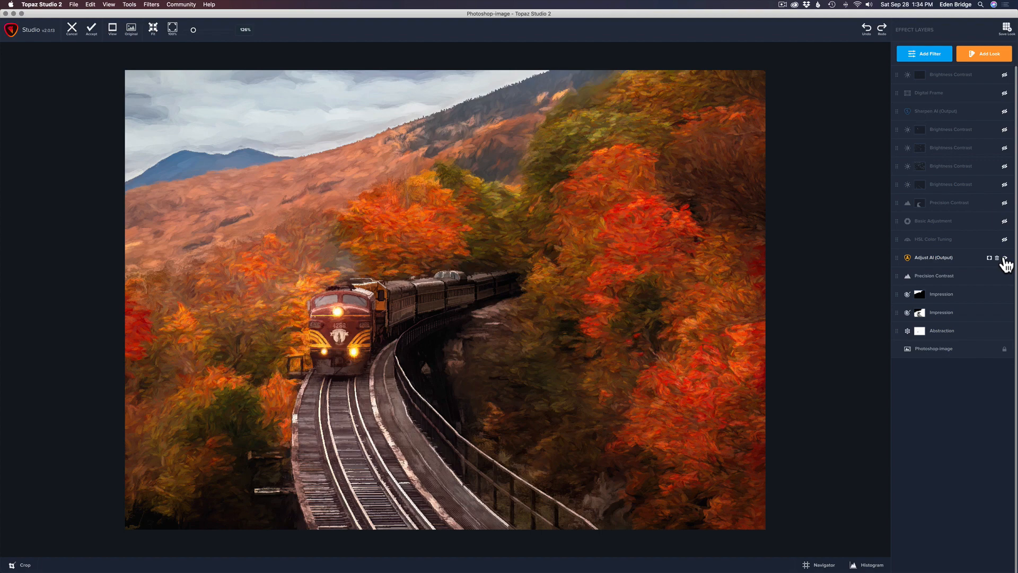
left_click(946, 258)
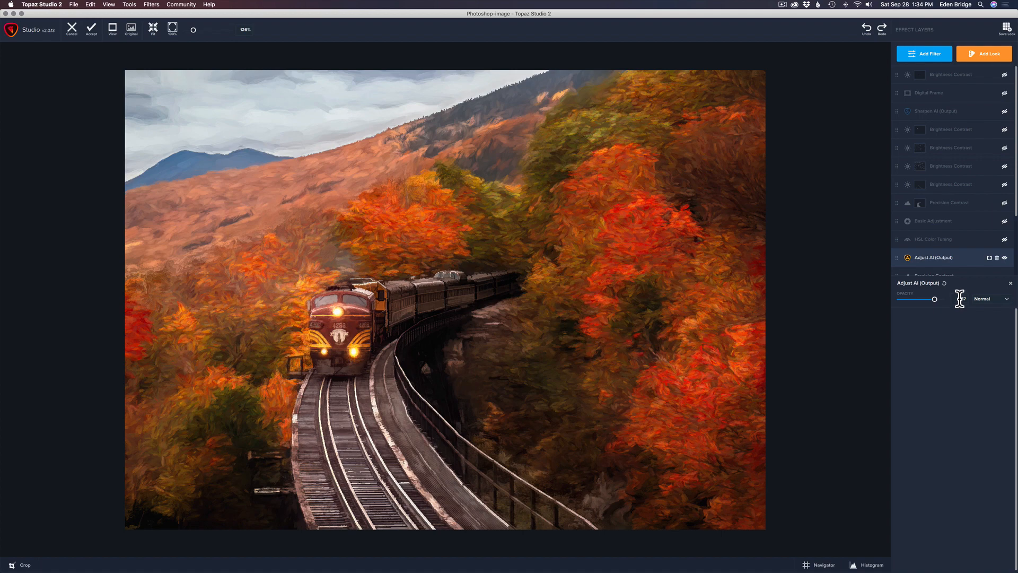
left_click(1011, 283)
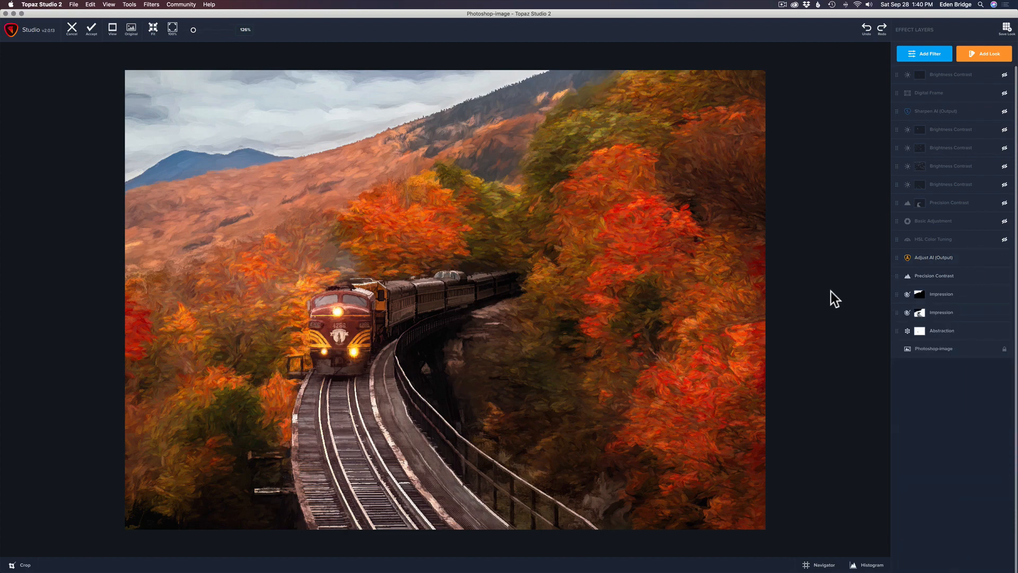
Make the HSL Color Tuning layer visible, comparing it off and on, and review its orange, yellow and blue adjustments
left_click(1005, 240)
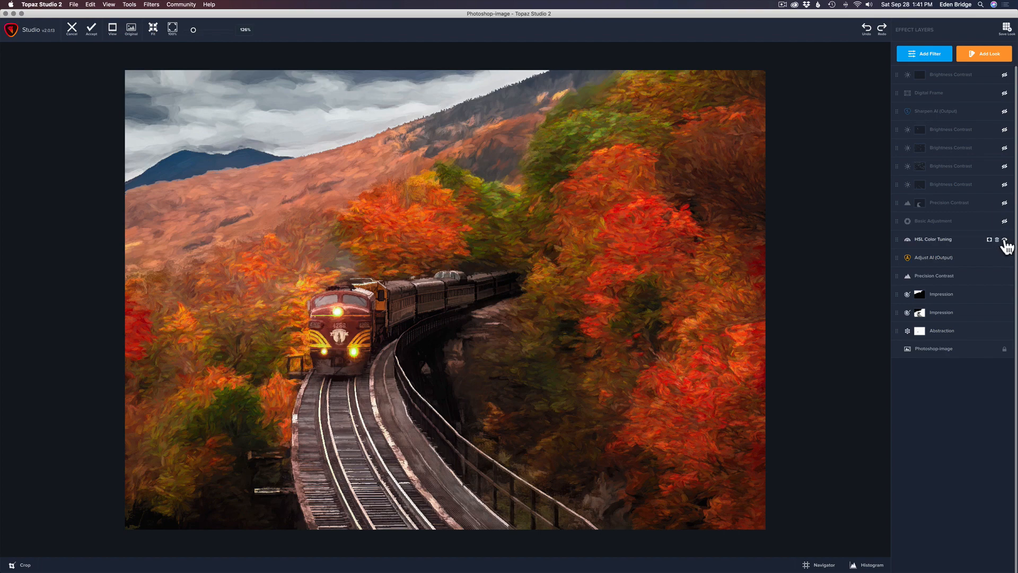
left_click(1005, 240)
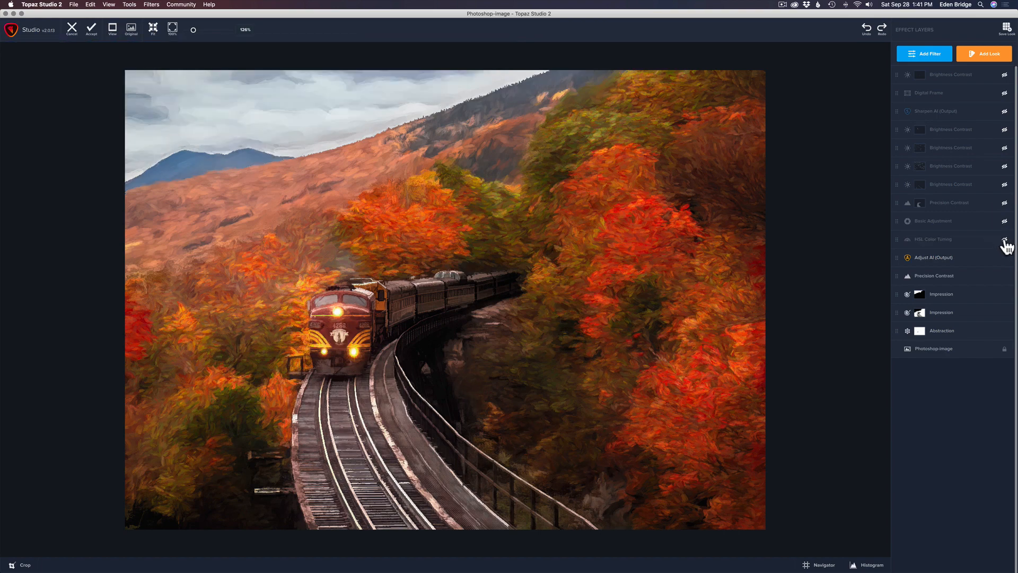
left_click(1005, 240)
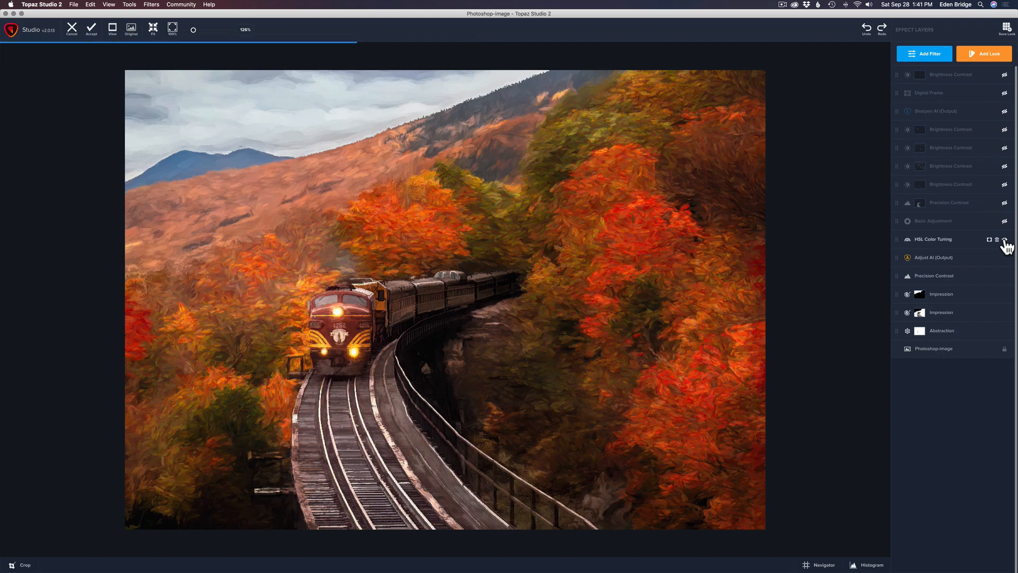
left_click(935, 239)
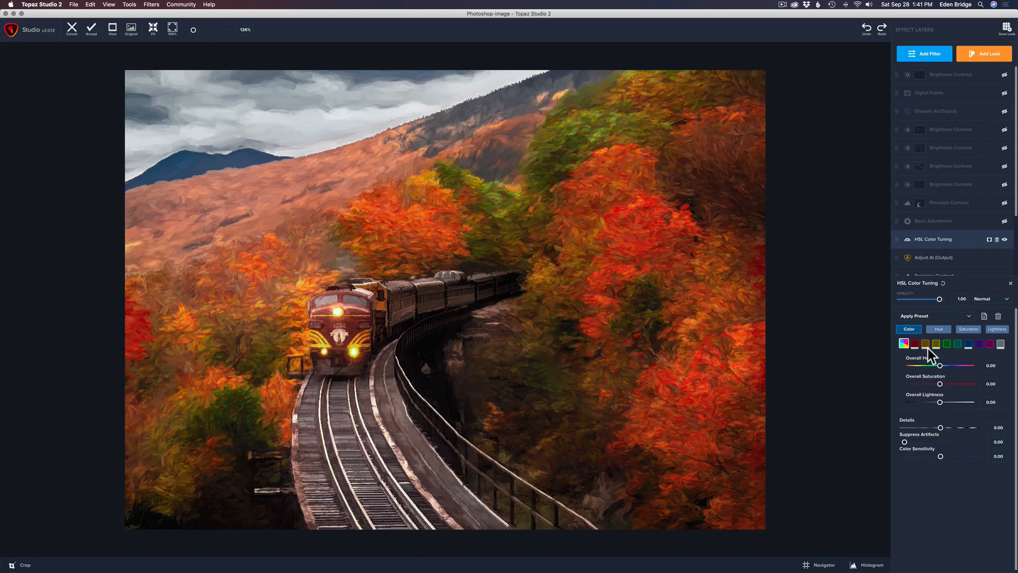
left_click(927, 344)
left_click(938, 343)
left_click(969, 343)
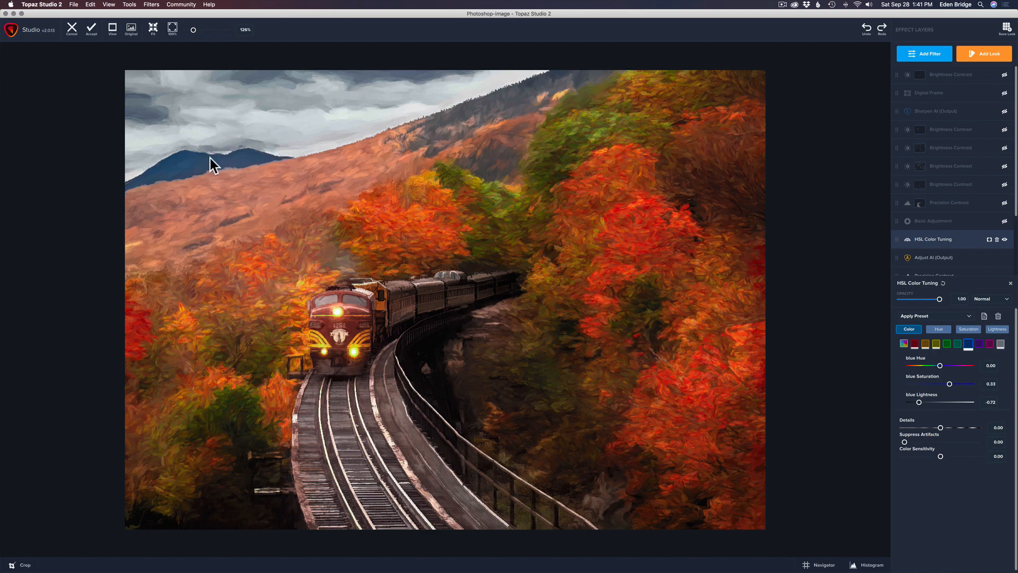
Make the Basic Adjustment layer visible after comparing it off and on, and open its settings
left_click(1005, 221)
left_click(1005, 222)
left_click(1005, 221)
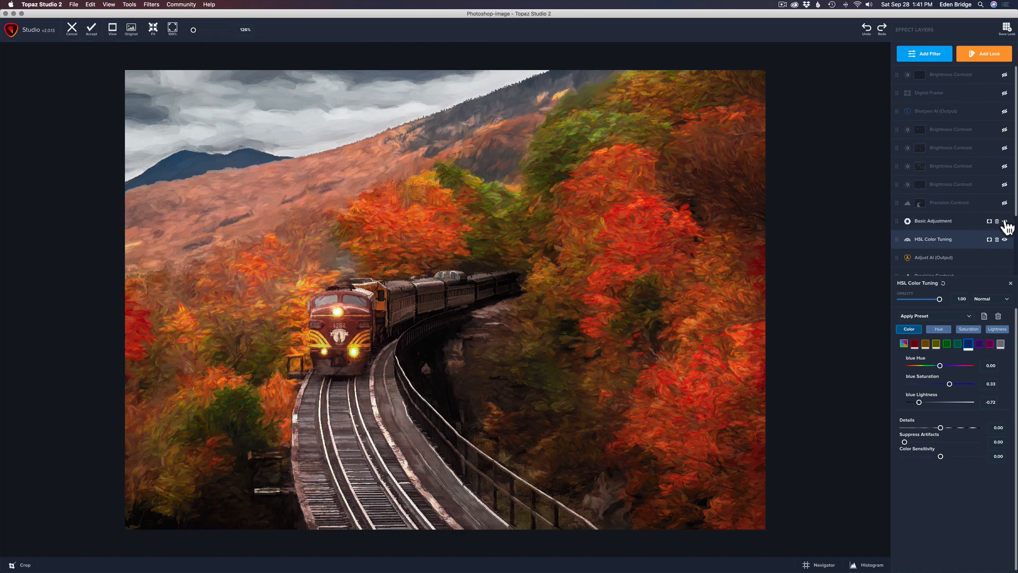
left_click(944, 221)
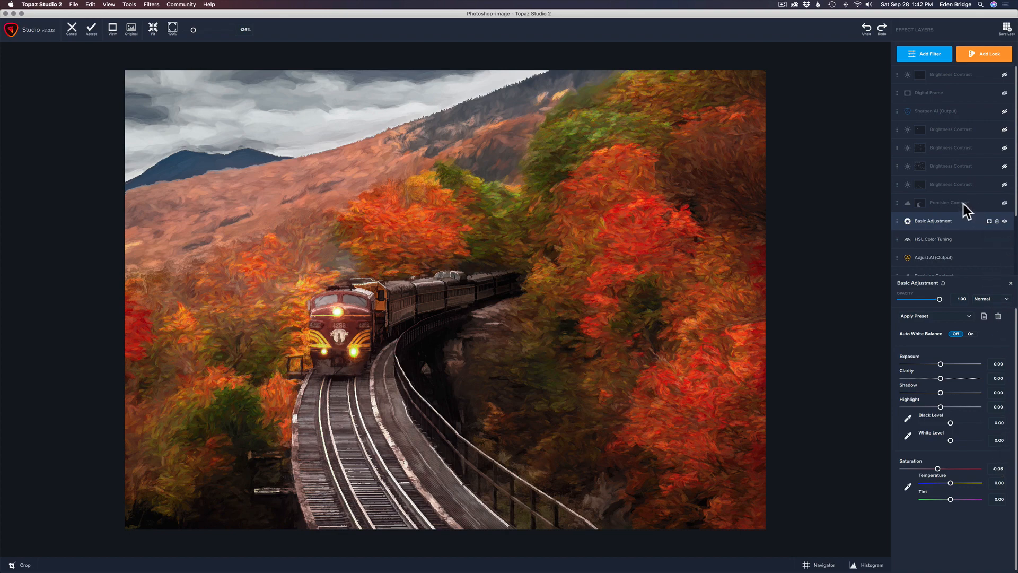
Make the masked Precision Contrast layer above Basic Adjustment visible, toggling it to compare its effect on the image
left_click(1006, 204)
left_click(1005, 203)
left_click(1005, 204)
left_click(1005, 204)
left_click(1005, 203)
Make the lowest Brightness Contrast layer visible, reviewing its settings and comparing the image with it off and on
left_click(1005, 185)
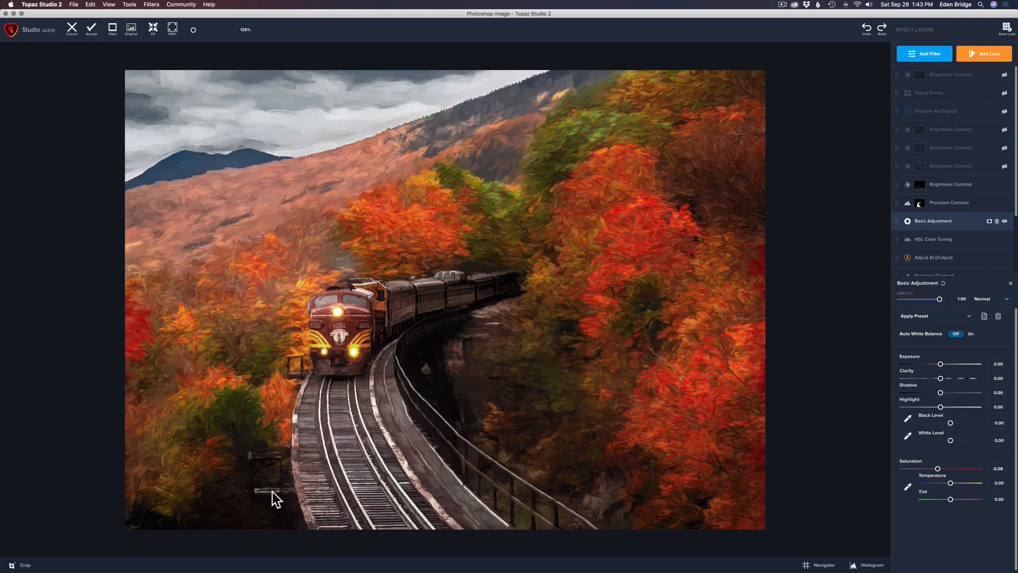
mouse_move(997, 200)
left_click(1004, 185)
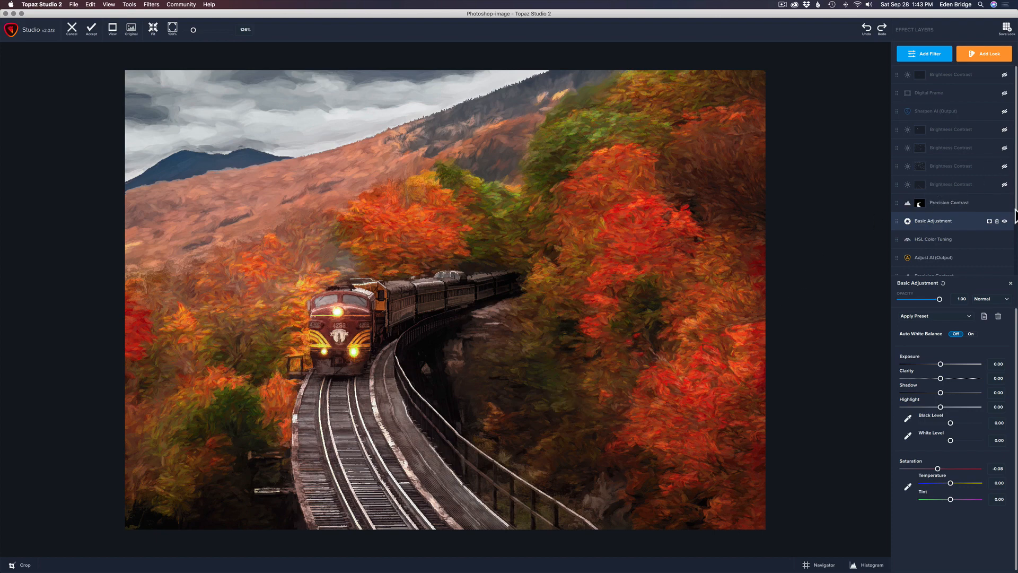
left_click(1005, 186)
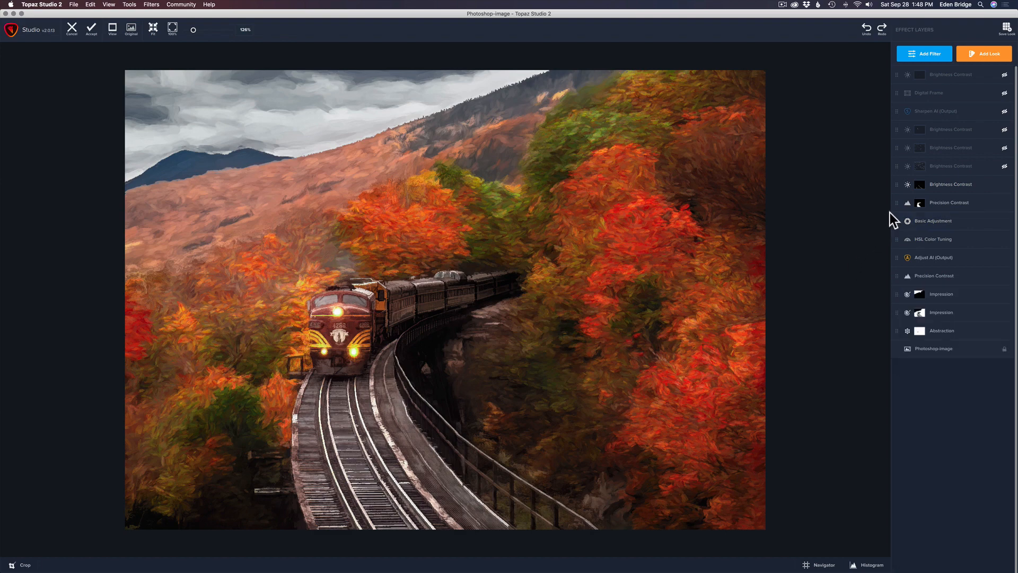
left_click(953, 184)
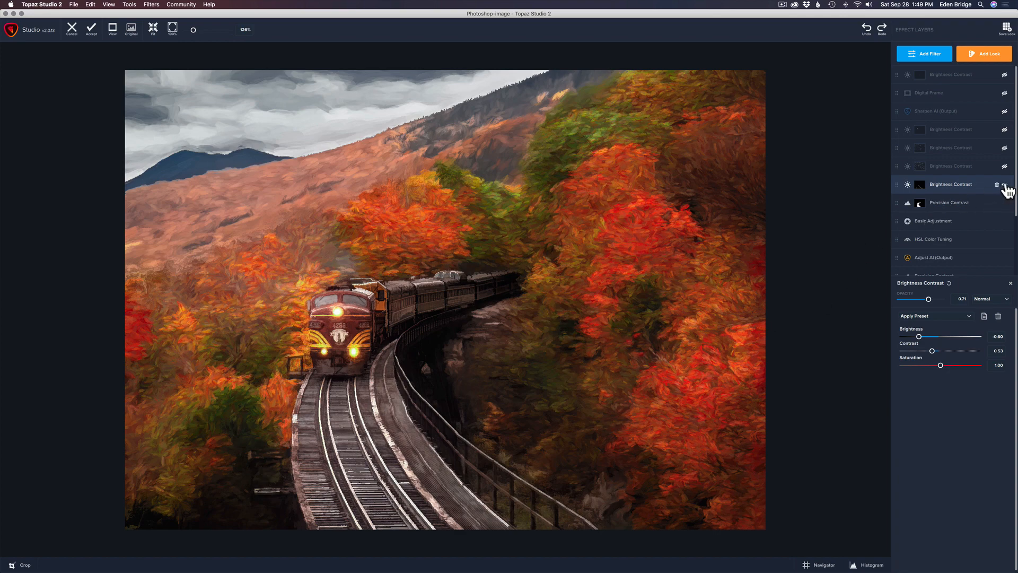
left_click(1005, 186)
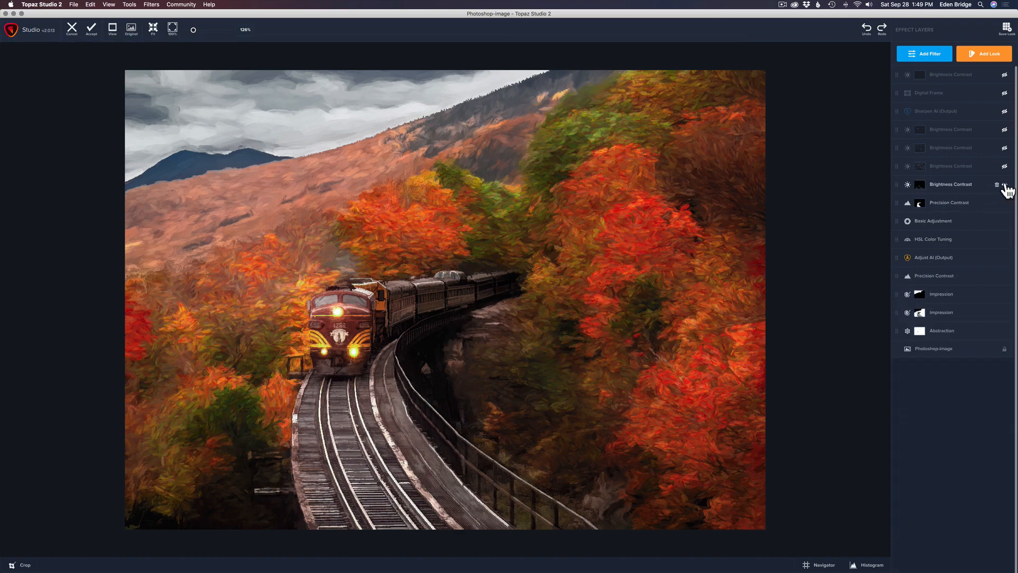
left_click(1005, 185)
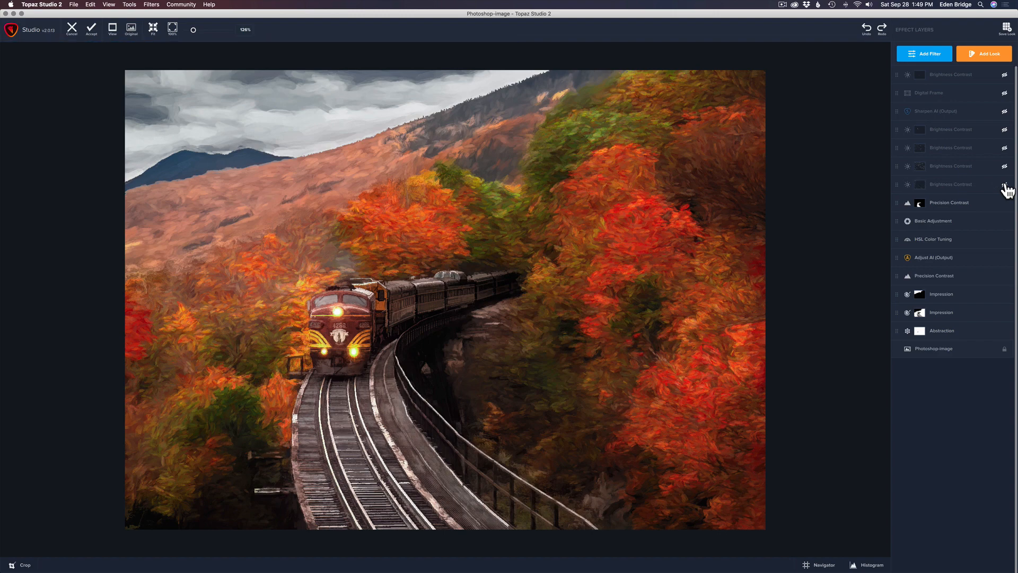
left_click(1005, 185)
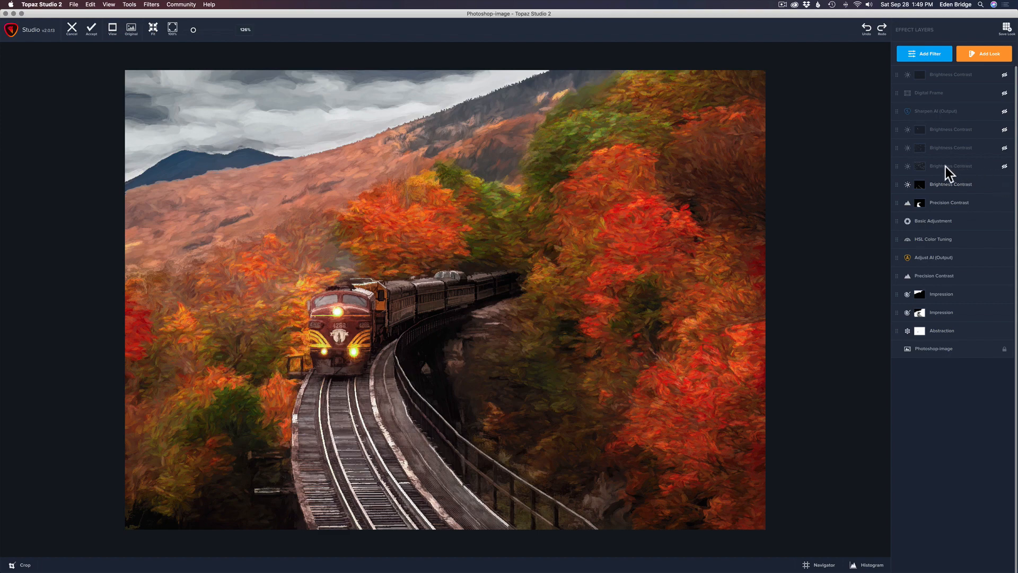
Make the second Brightness Contrast layer from the bottom visible, reviewing its settings and comparing the image with it off and on
left_click(1005, 167)
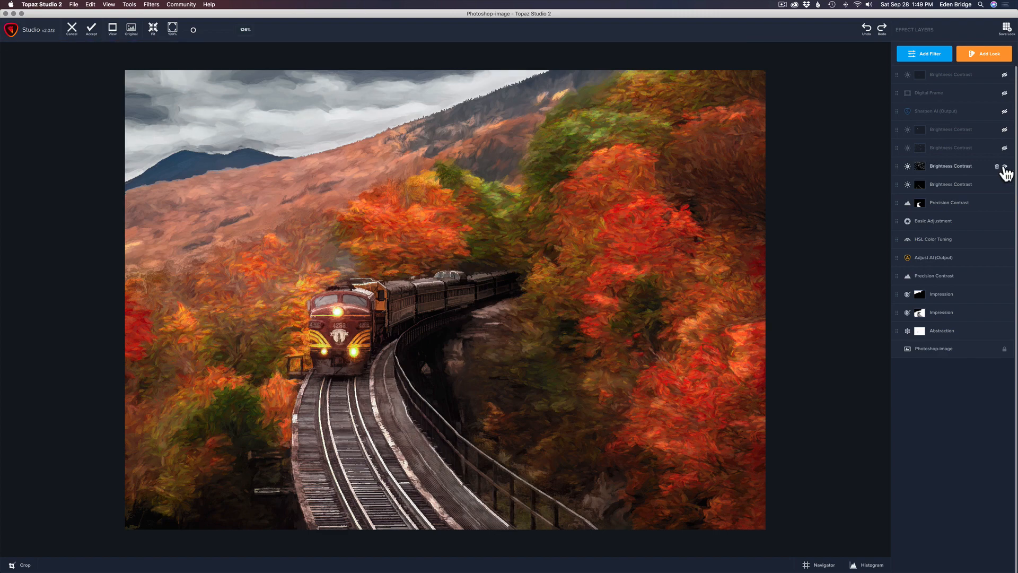
left_click(955, 164)
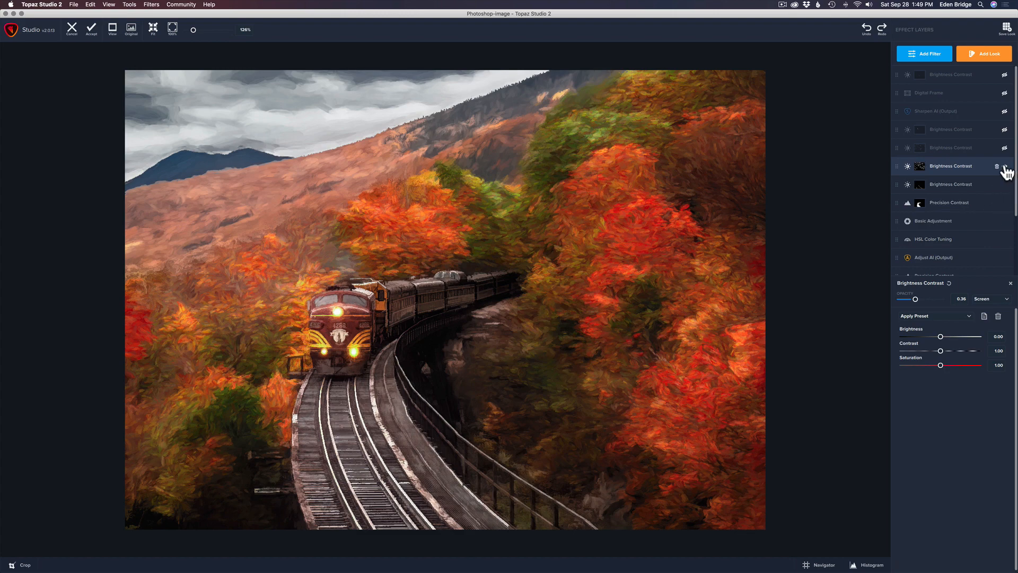
left_click(1005, 166)
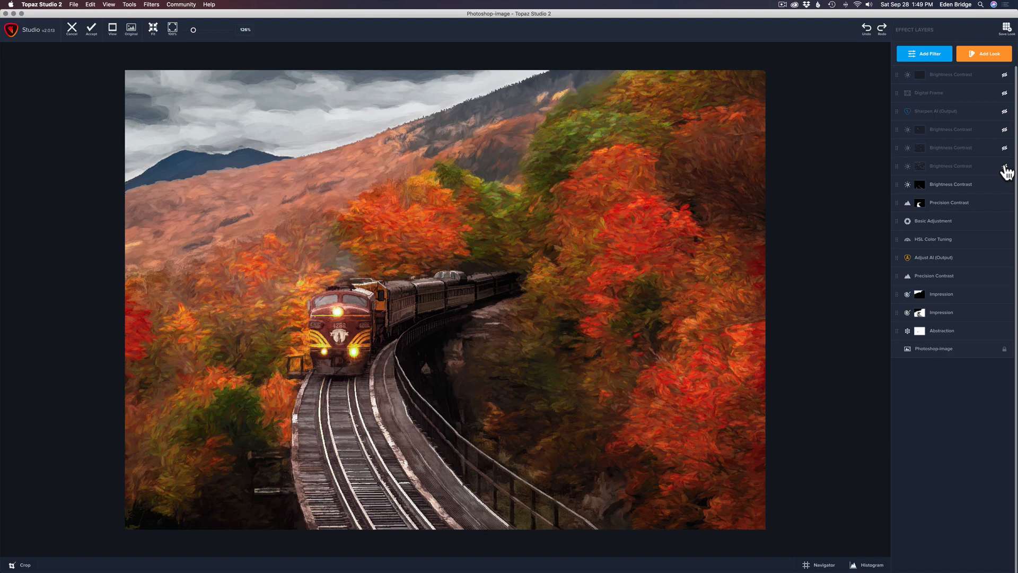
left_click(1006, 166)
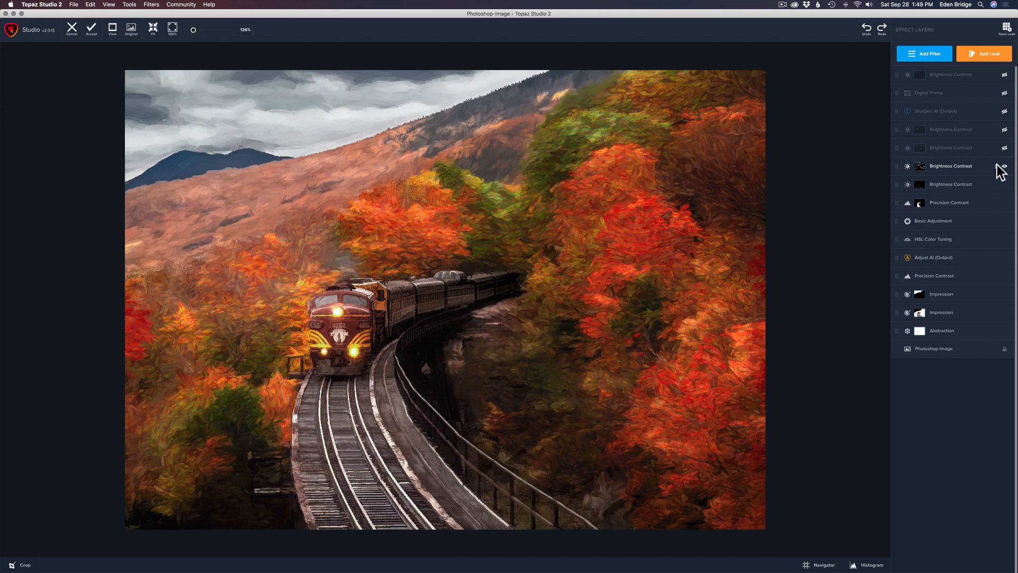
left_click(953, 165)
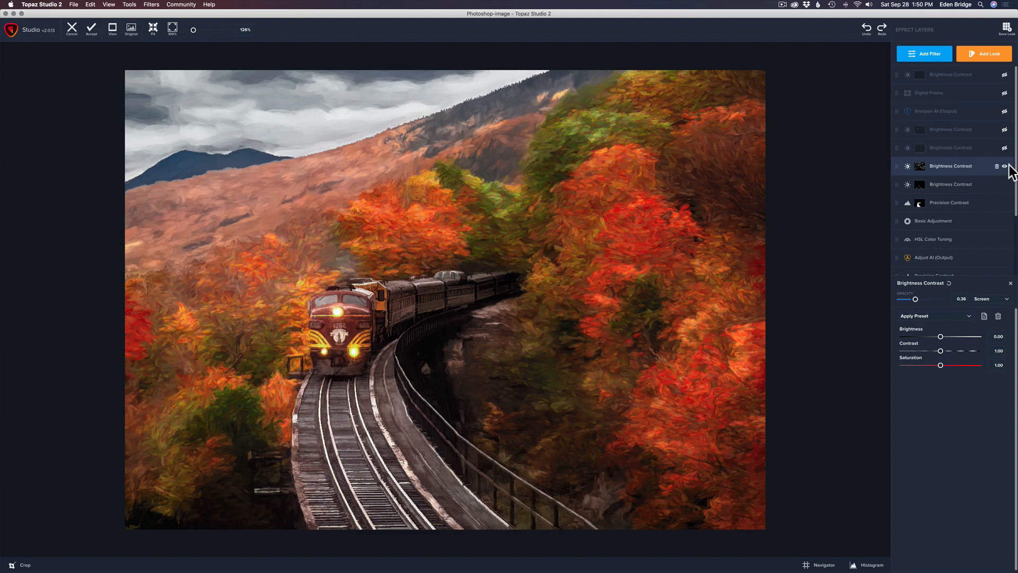
left_click(1005, 166)
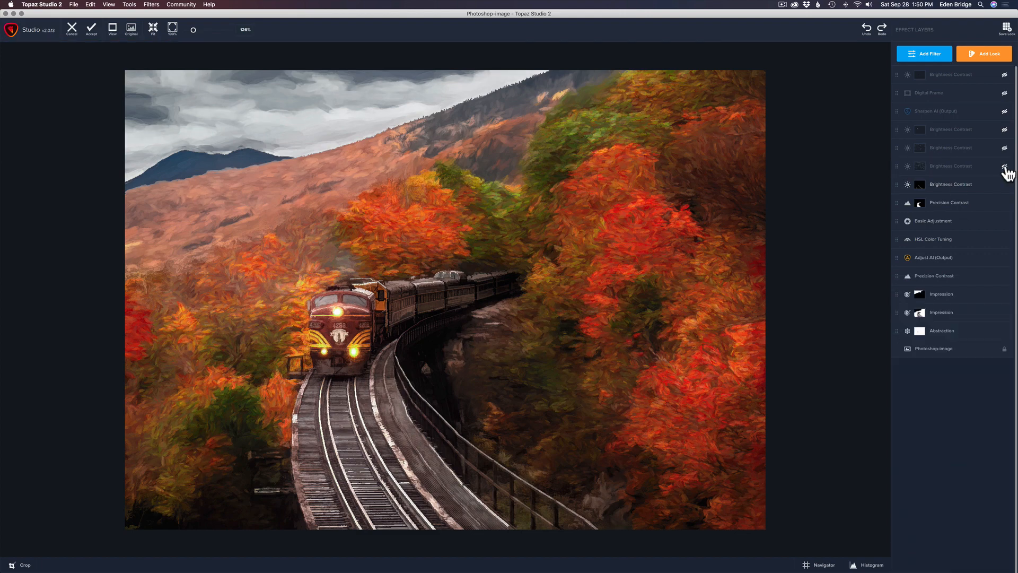
left_click(1005, 167)
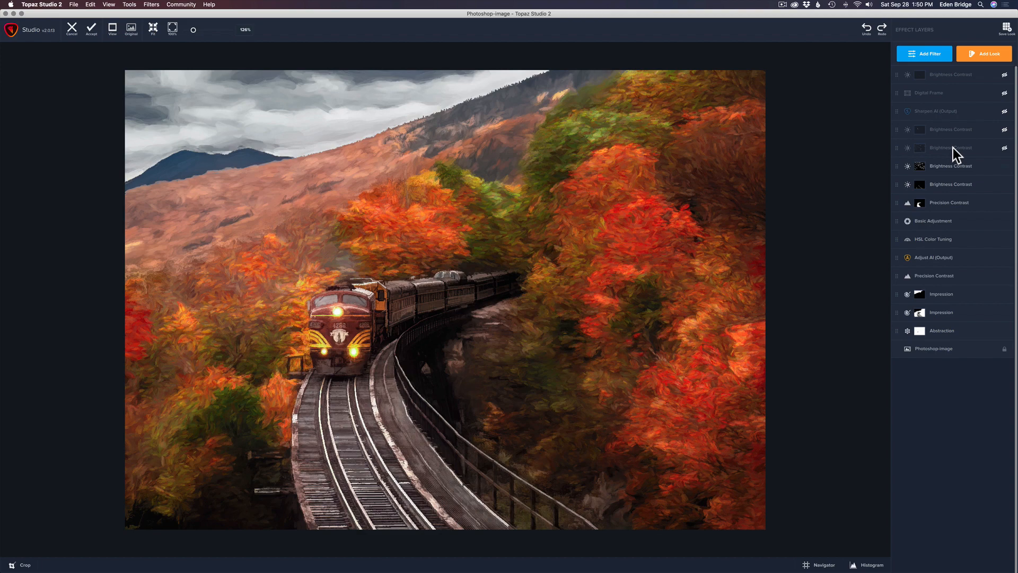
Make the third Brightness Contrast layer from the bottom visible, toggling it to compare its effect and reviewing its opacity and blend mode
left_click(1005, 148)
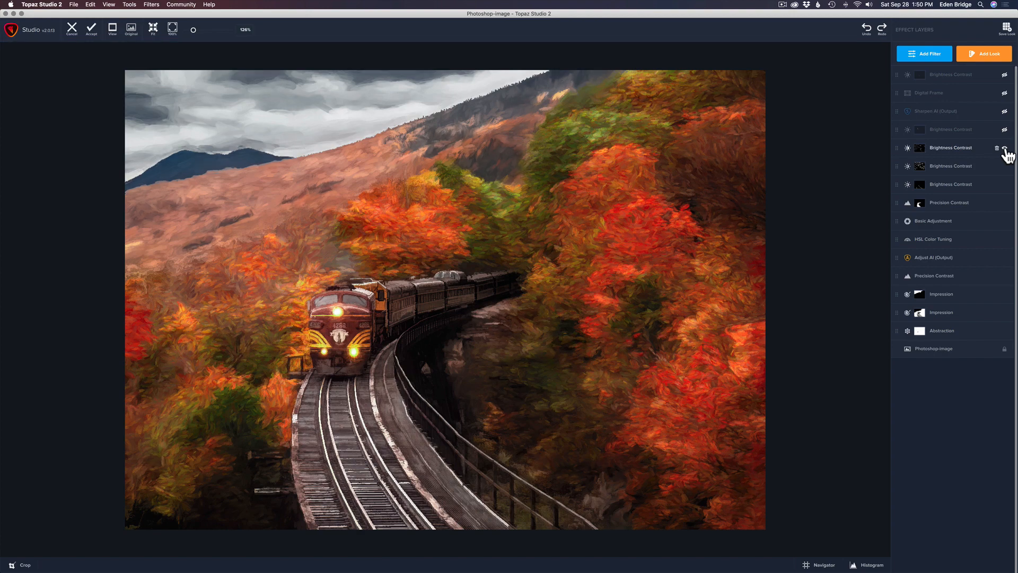
left_click(1005, 149)
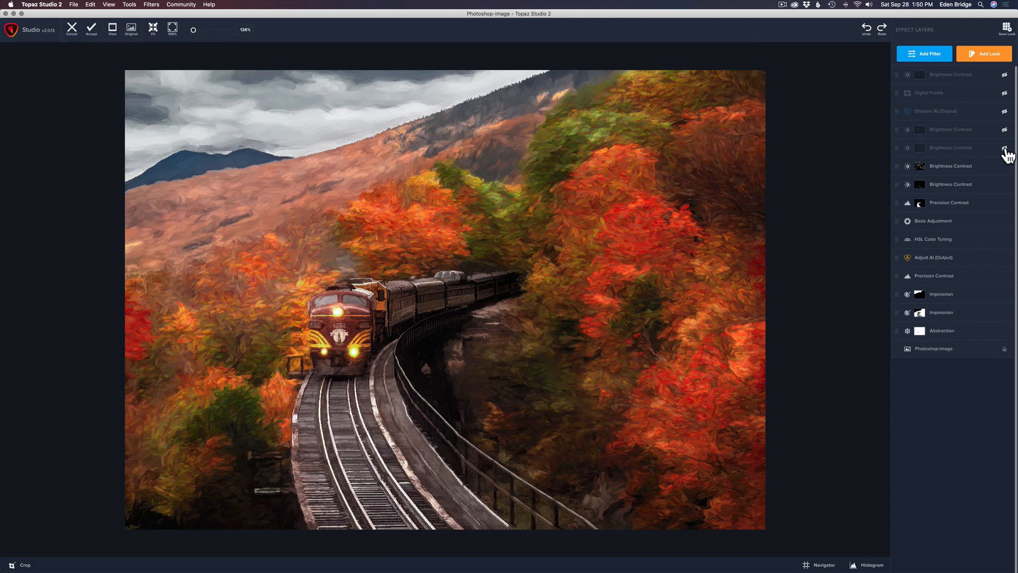
left_click(1005, 149)
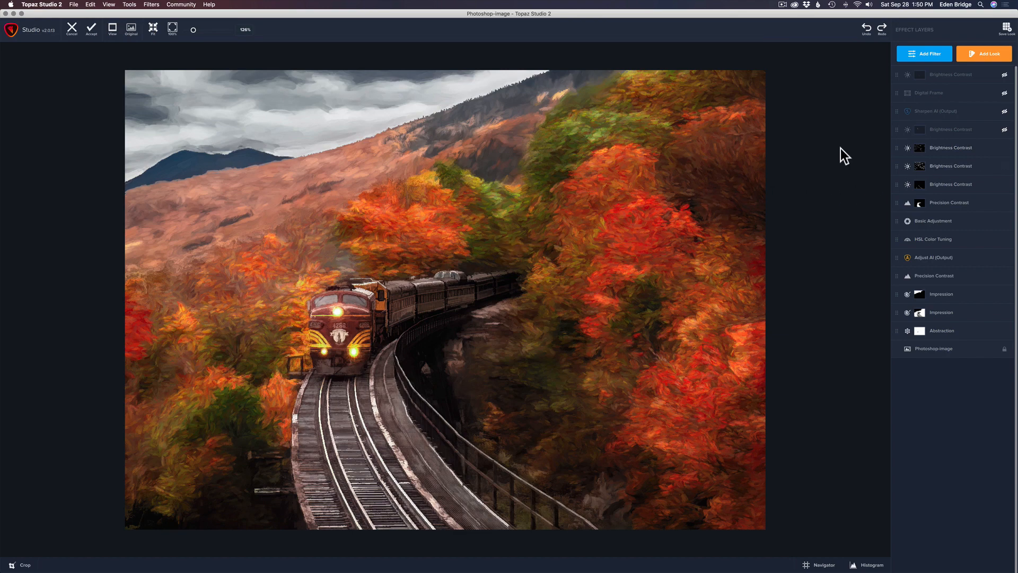
left_click(956, 147)
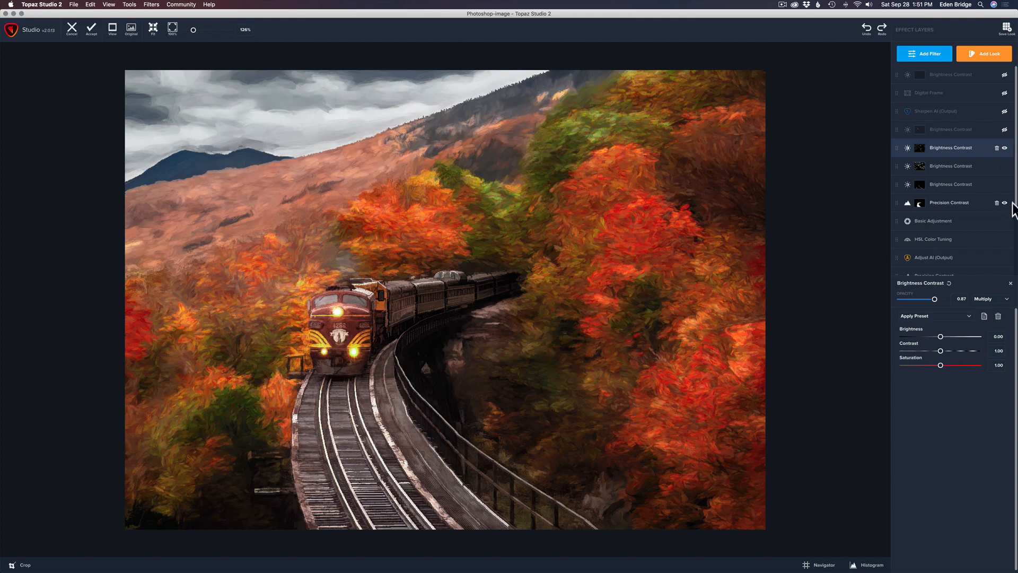
left_click(1005, 149)
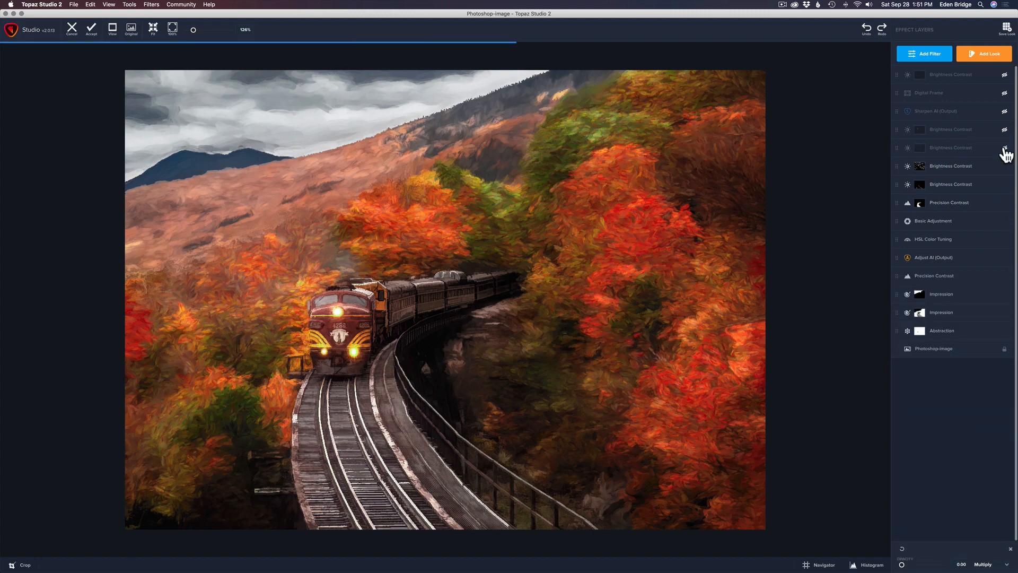
left_click(1004, 149)
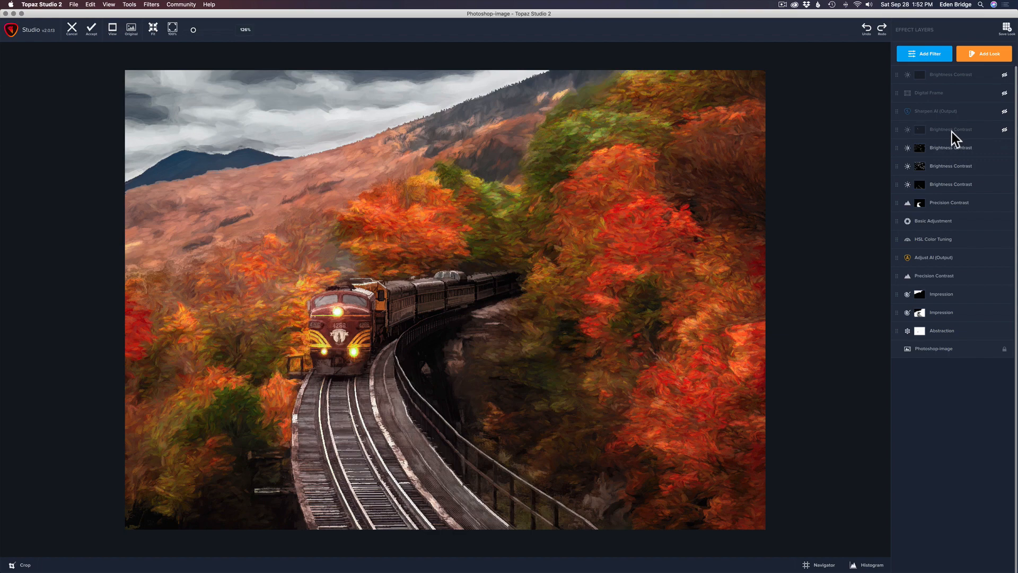
Make the Brightness Contrast layer just below Sharpen AI (Output) visible, comparing the result with the original photo and reviewing the layer's settings
left_click(1005, 130)
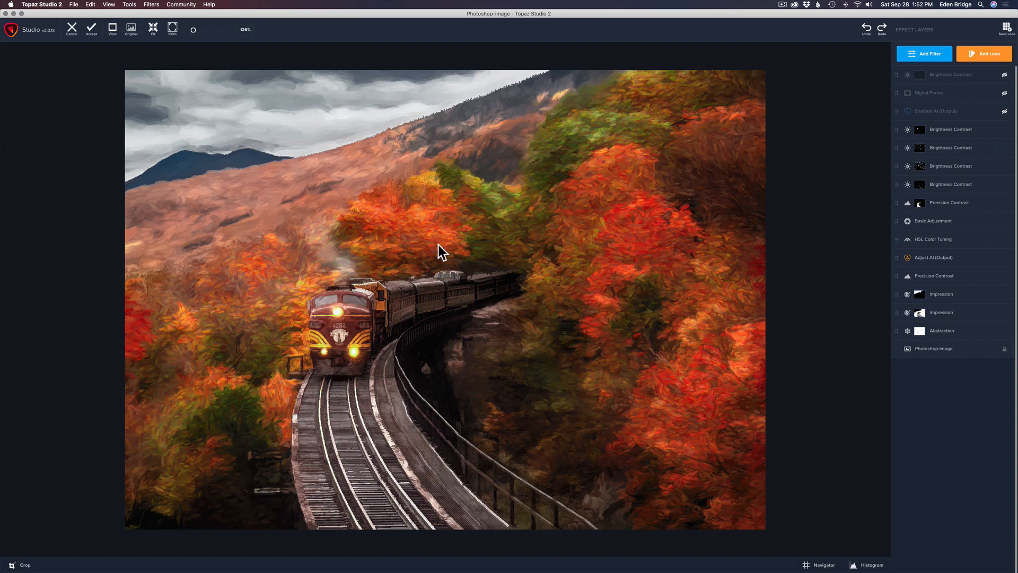
key("space")
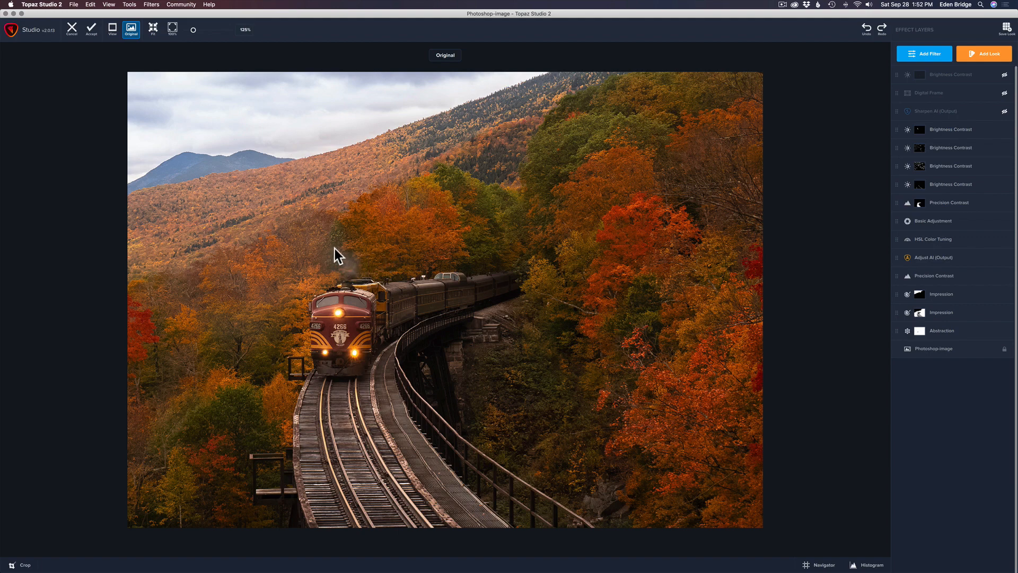
key("space")
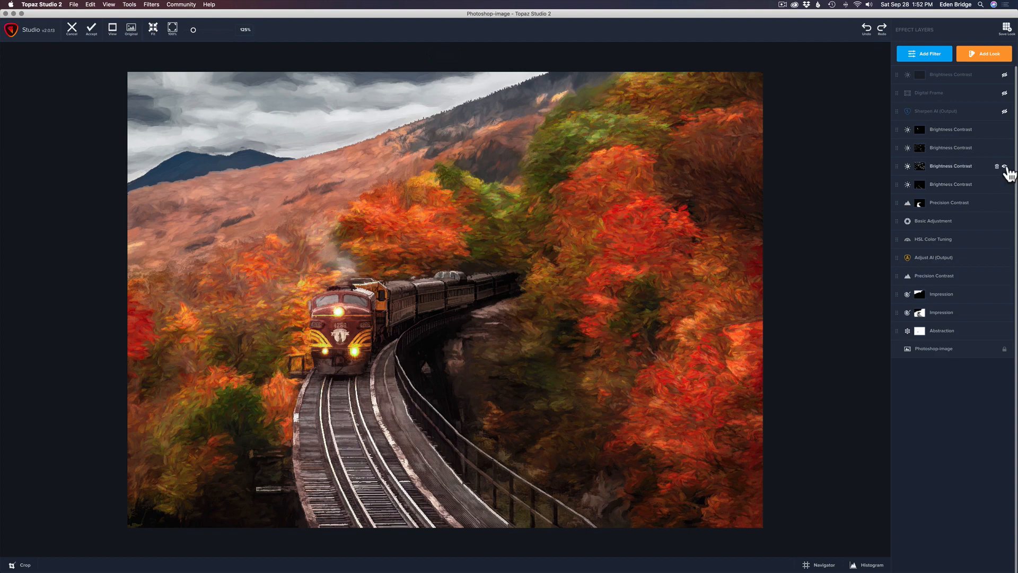
left_click(954, 128)
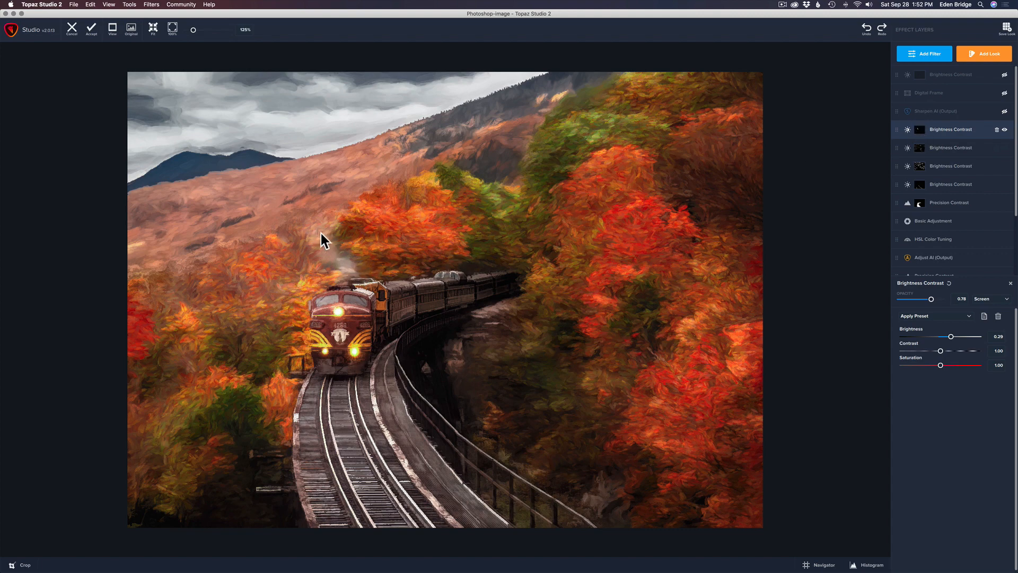
left_click(1005, 130)
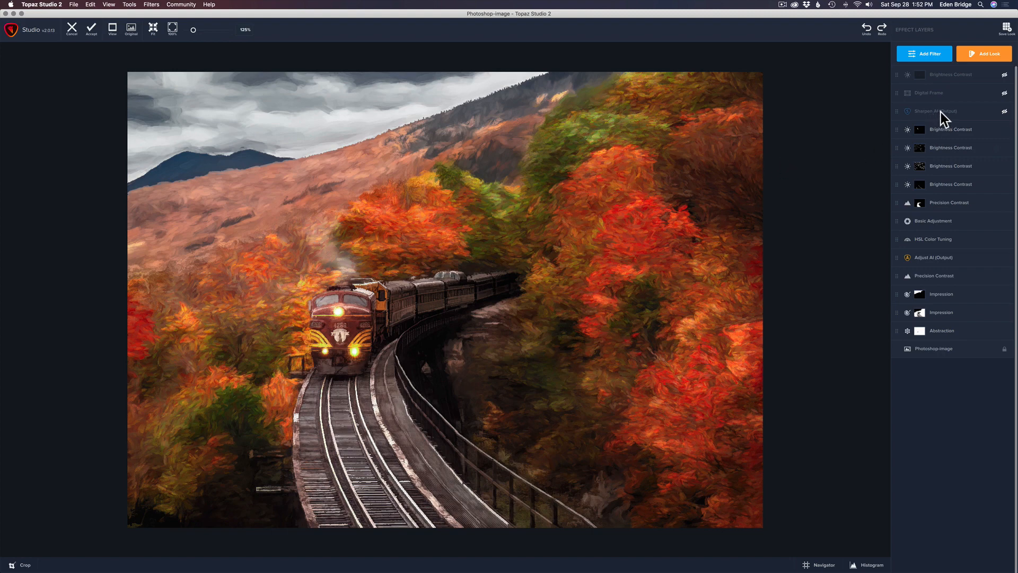
Make the Sharpen AI (Output) layer visible and look up the plugin filters that are available
left_click(1005, 112)
left_click(151, 5)
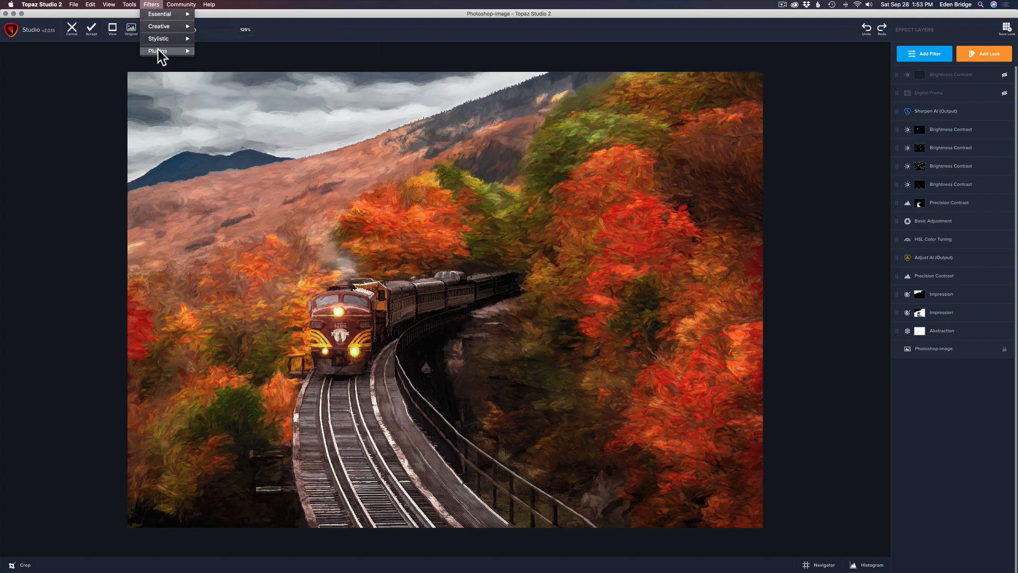
mouse_move(164, 48)
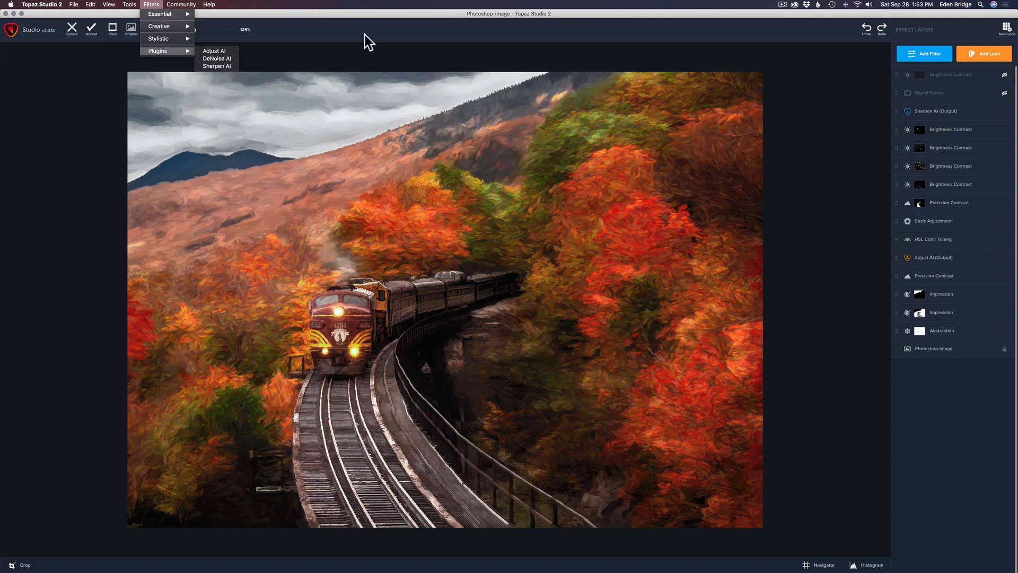
left_click(364, 52)
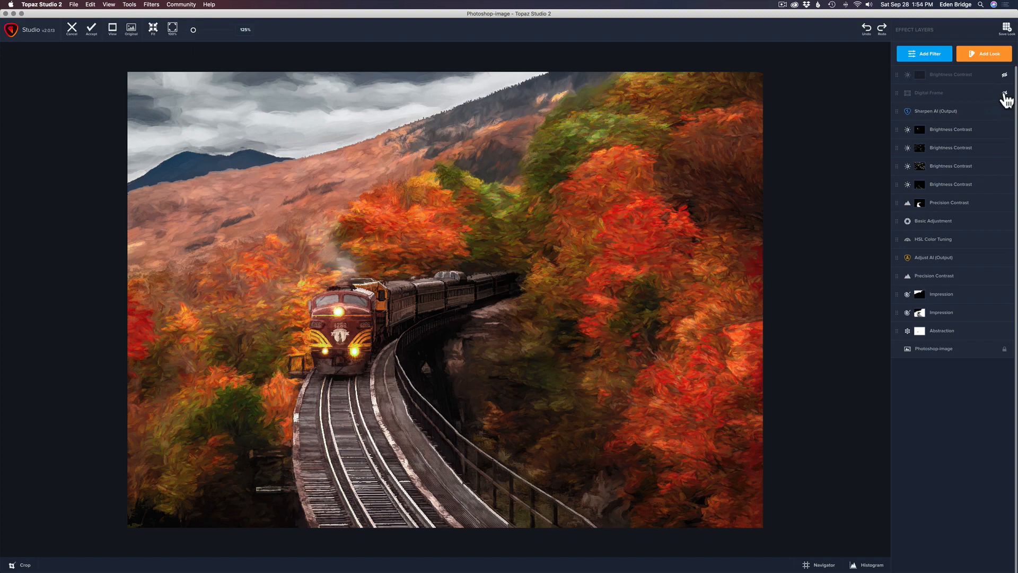
Make the Digital Frame layer visible to add the frame and mat around the train image
left_click(1005, 95)
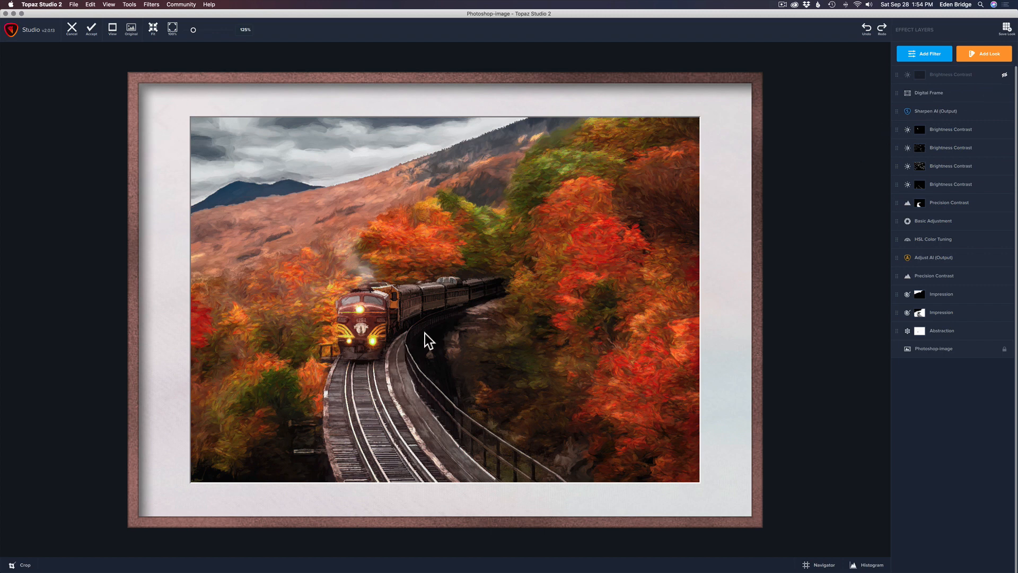
mouse_move(416, 352)
left_mouse_down()
mouse_move(461, 342)
mouse_move(405, 321)
mouse_move(409, 393)
mouse_move(479, 347)
mouse_move(374, 352)
left_mouse_up()
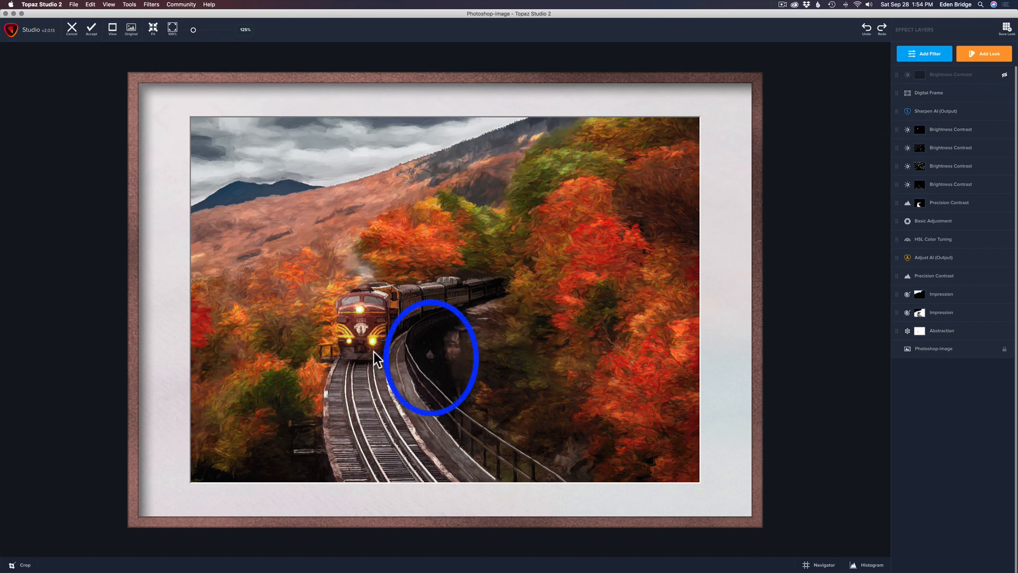
Compare the framed image with the topmost Brightness Contrast layer on and off, and review that layer's settings
left_click(1005, 76)
left_click(1005, 75)
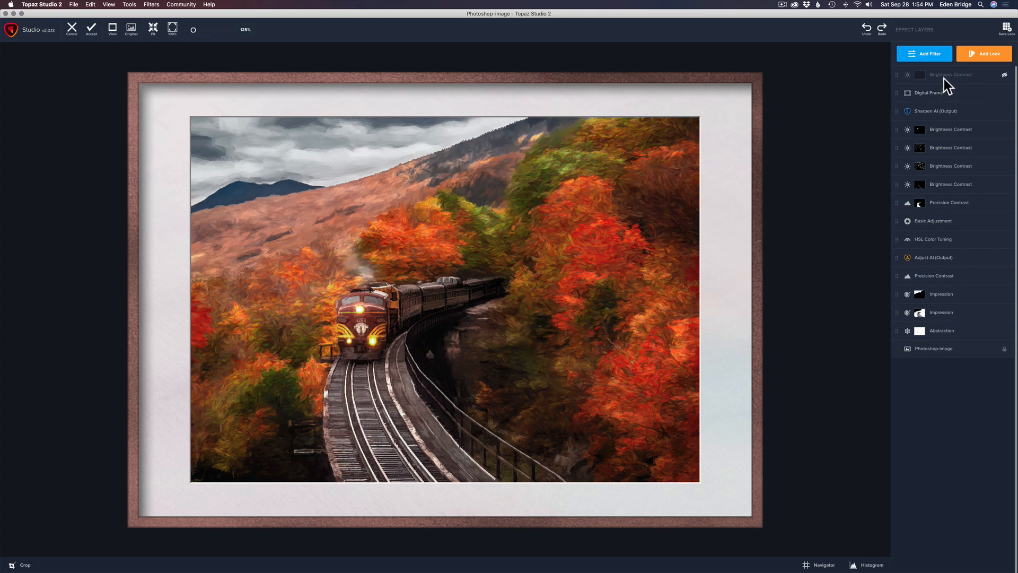
left_click(1005, 77)
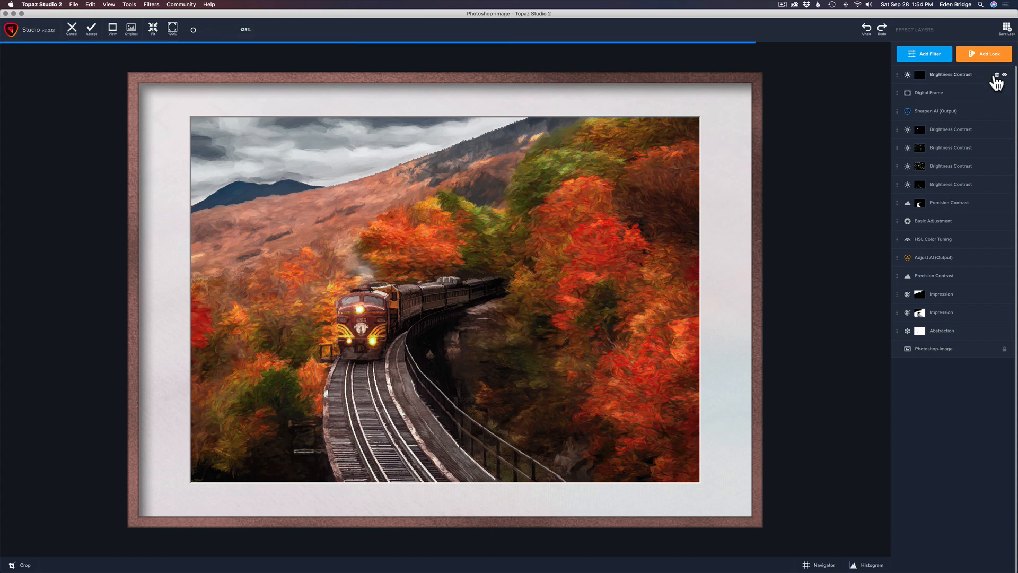
left_click(964, 77)
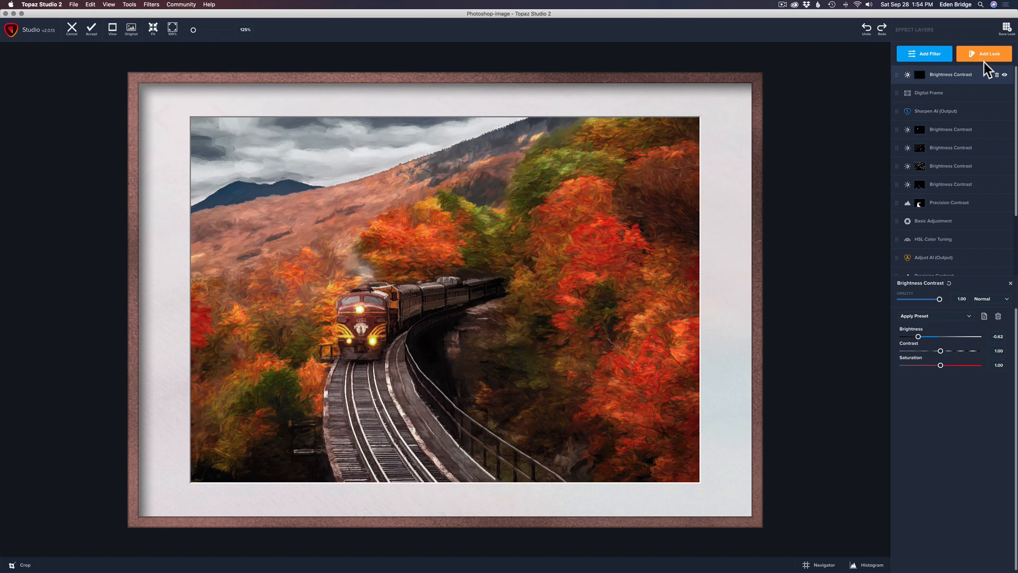
left_click(1005, 74)
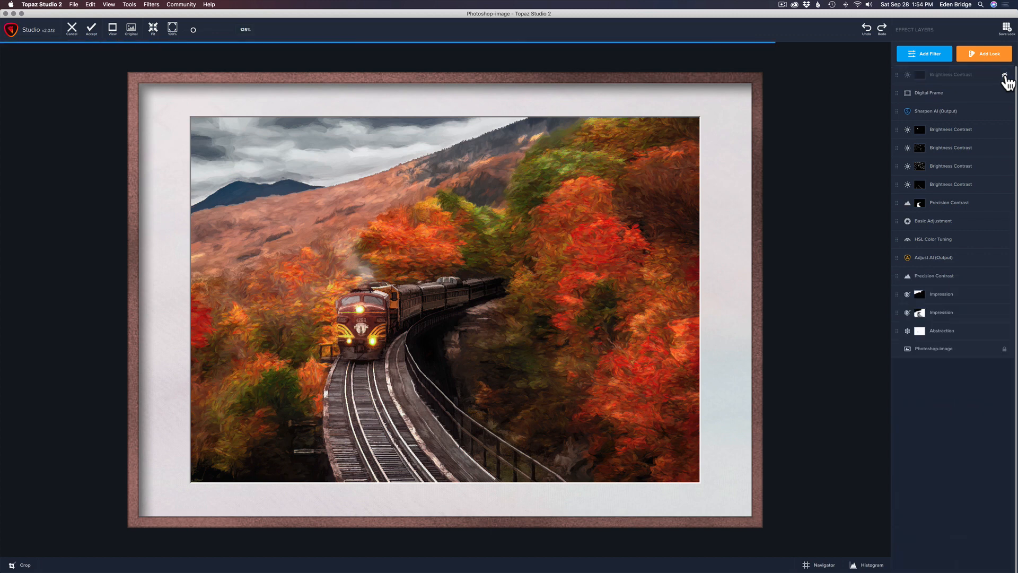
left_click(1004, 75)
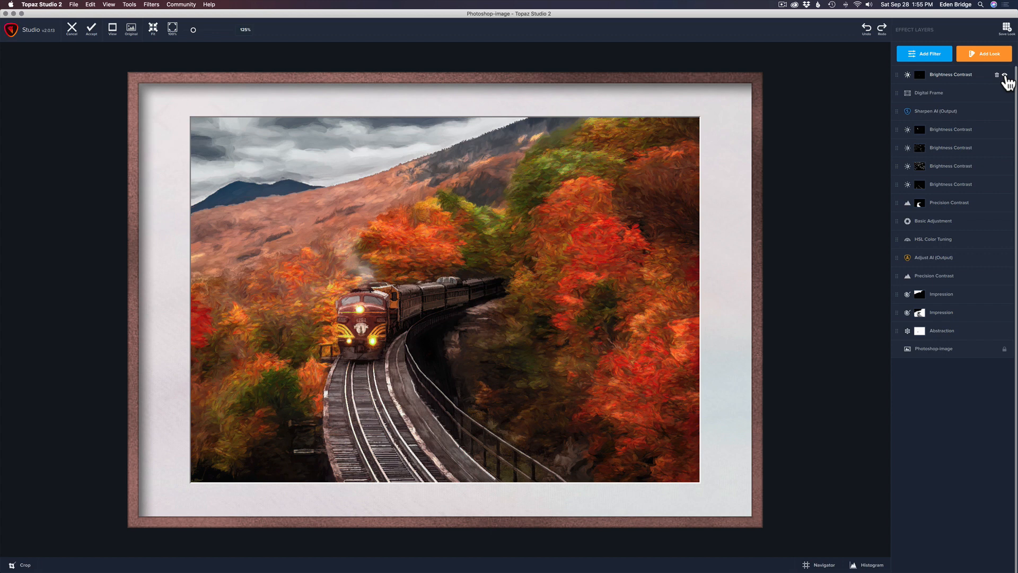
left_click(1005, 75)
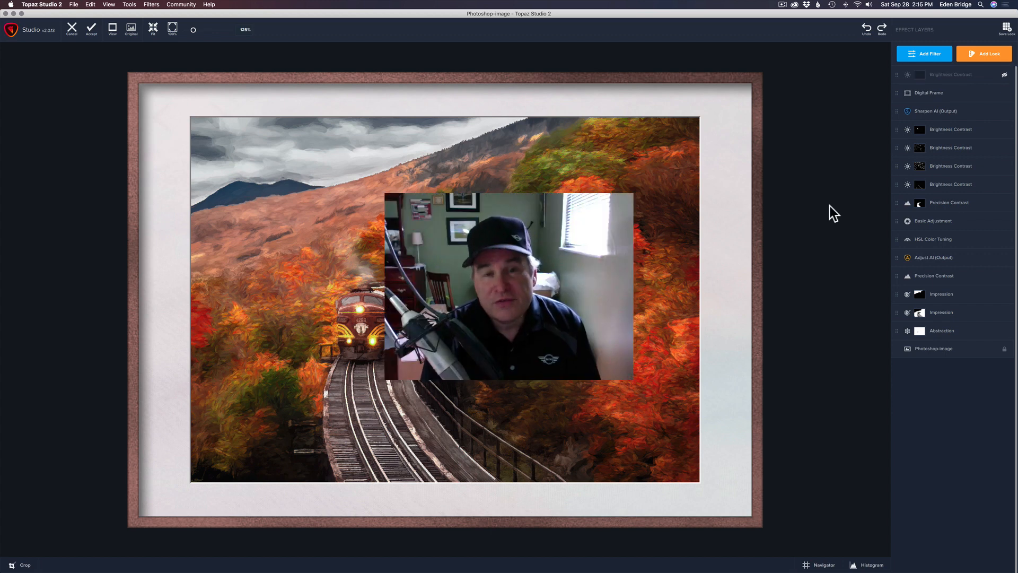